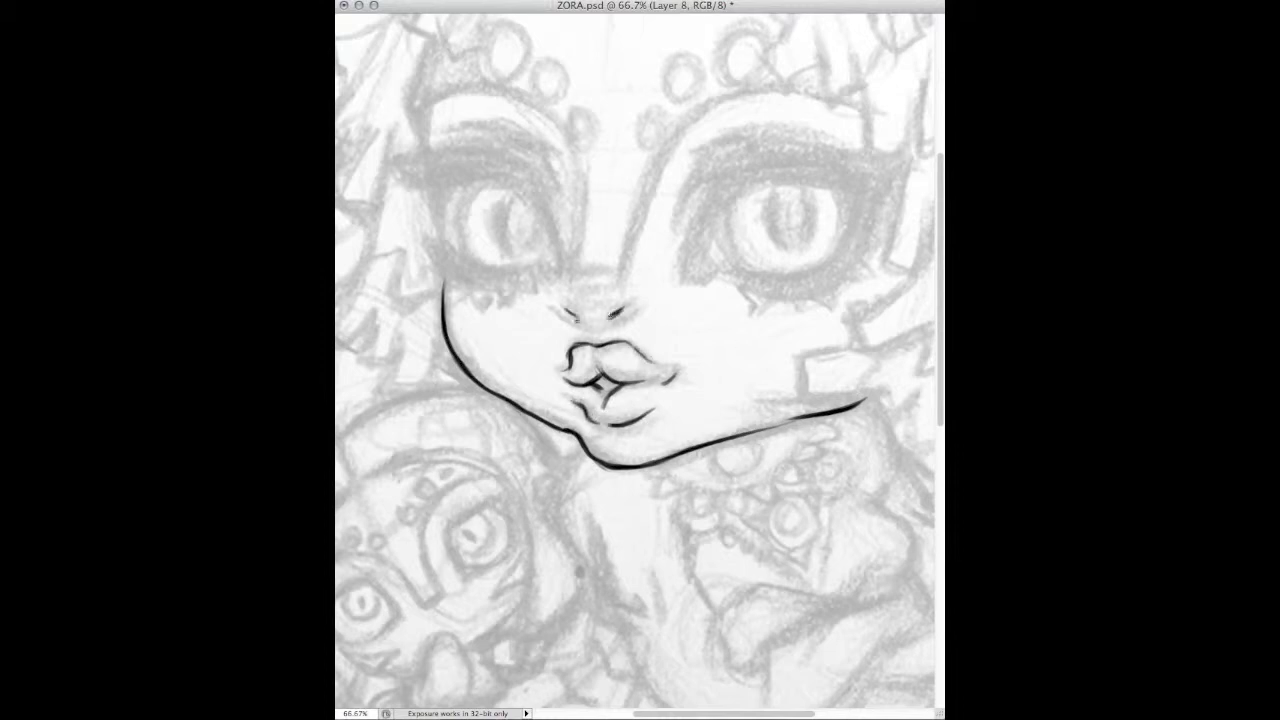
# Ink the inner edge of the right eye and the upper and lower lash lines of the left eye.
pyautogui.moveTo(697, 228); pyautogui.dragTo(690, 258)
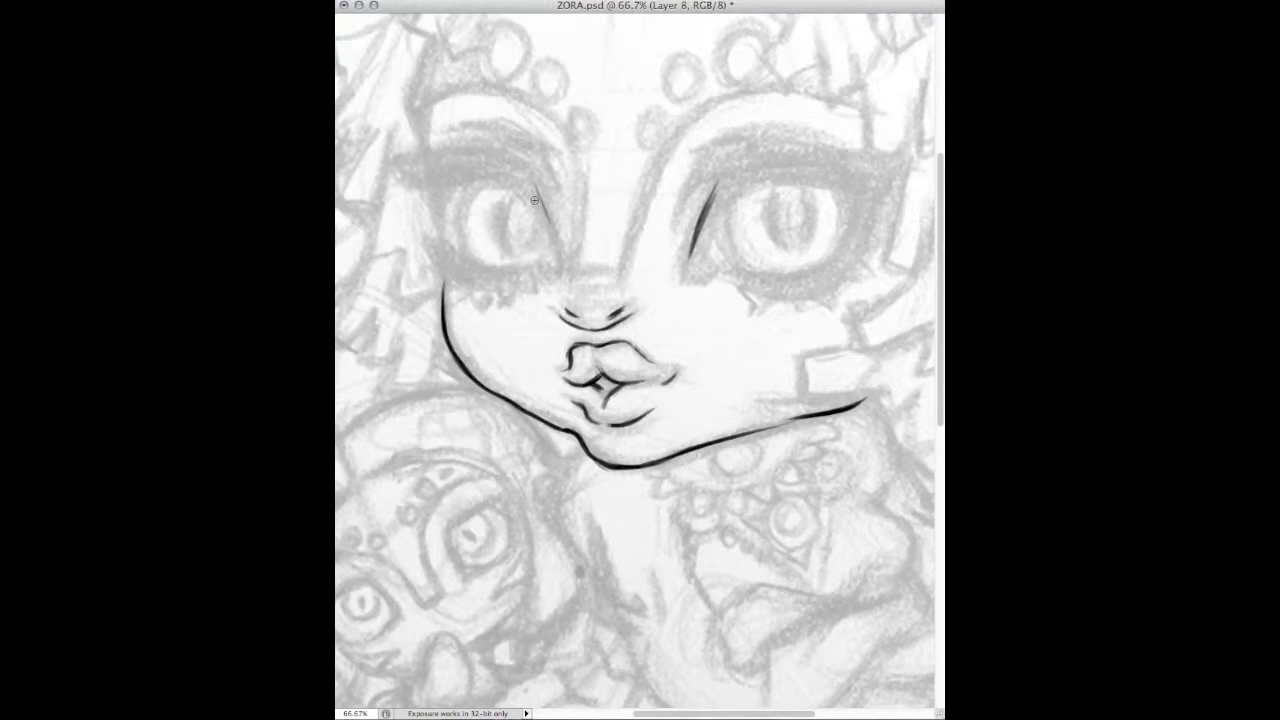
pyautogui.moveTo(548, 242)
pyautogui.mouseDown()
pyautogui.moveTo(510, 168)
pyautogui.moveTo(430, 168)
pyautogui.moveTo(415, 182)
pyautogui.mouseUp()
pyautogui.moveTo(448, 255); pyautogui.dragTo(490, 272)
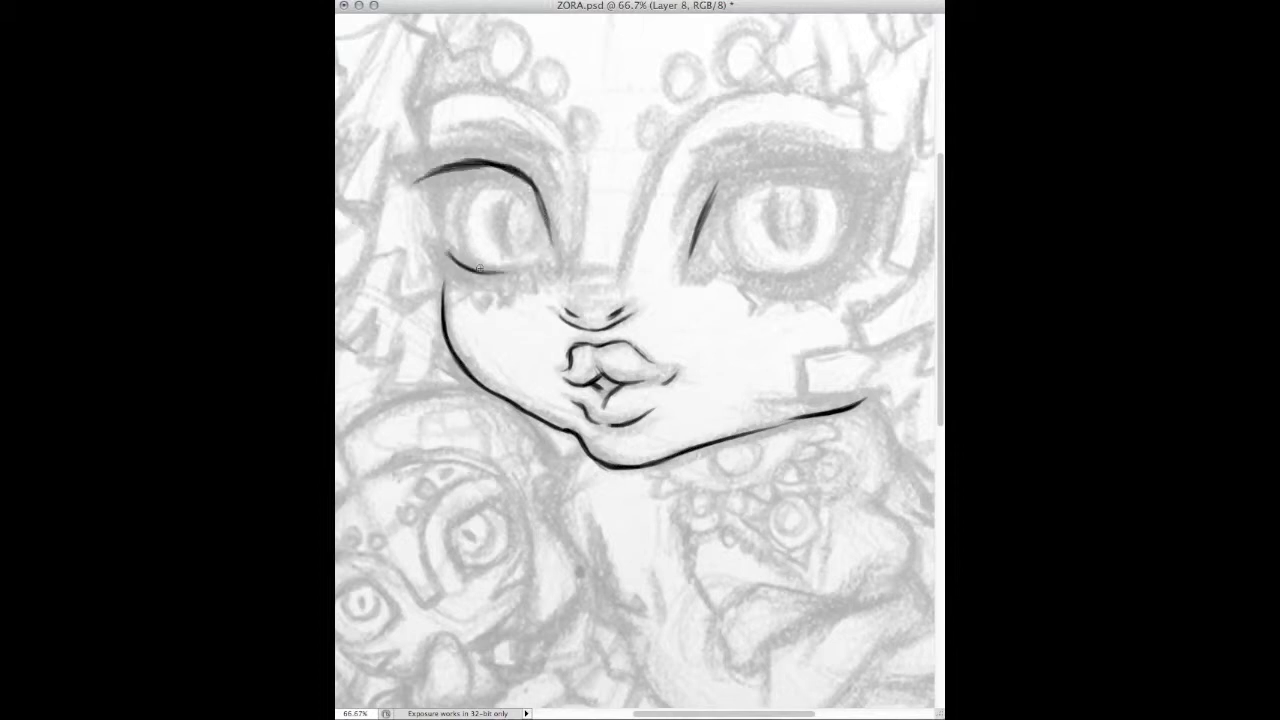
pyautogui.moveTo(456, 168); pyautogui.dragTo(540, 200)
pyautogui.moveTo(420, 178); pyautogui.dragTo(544, 206)
pyautogui.moveTo(400, 174); pyautogui.dragTo(463, 165)
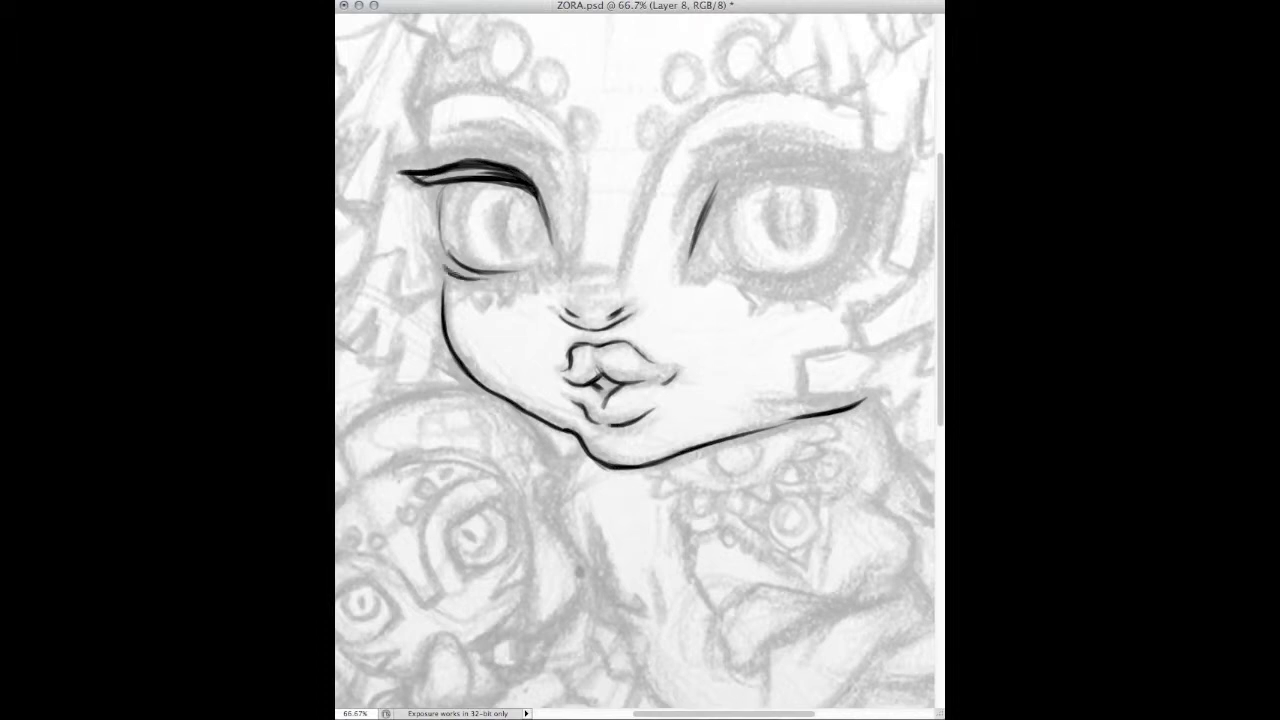
pyautogui.moveTo(442, 262); pyautogui.dragTo(508, 276)
# Thicken the left eye's upper and lower lash lines into solid black and extend the line to its inner corner.
pyautogui.hotkey('ctrl', 'e')
pyautogui.hotkey('ctrl', 'shift', 'alt', 'n')
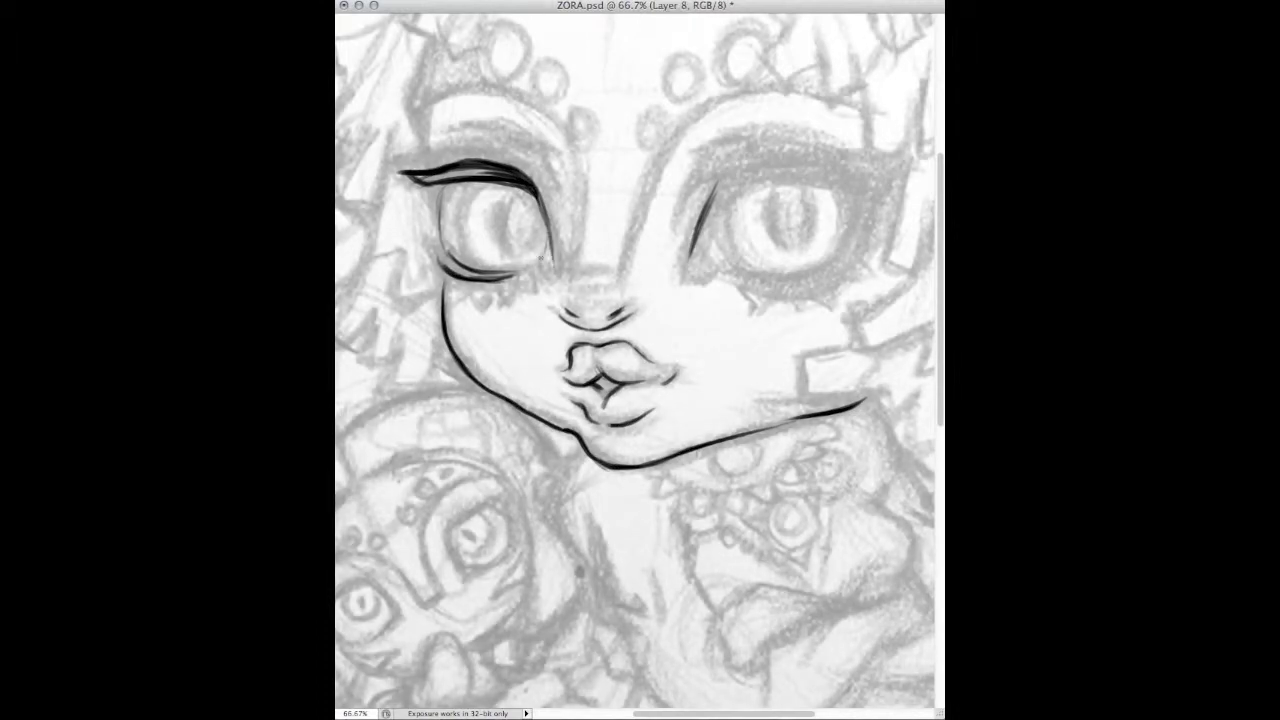
pyautogui.moveTo(508, 172); pyautogui.dragTo(400, 173)
pyautogui.moveTo(522, 186); pyautogui.dragTo(553, 238)
pyautogui.moveTo(428, 247); pyautogui.dragTo(506, 276)
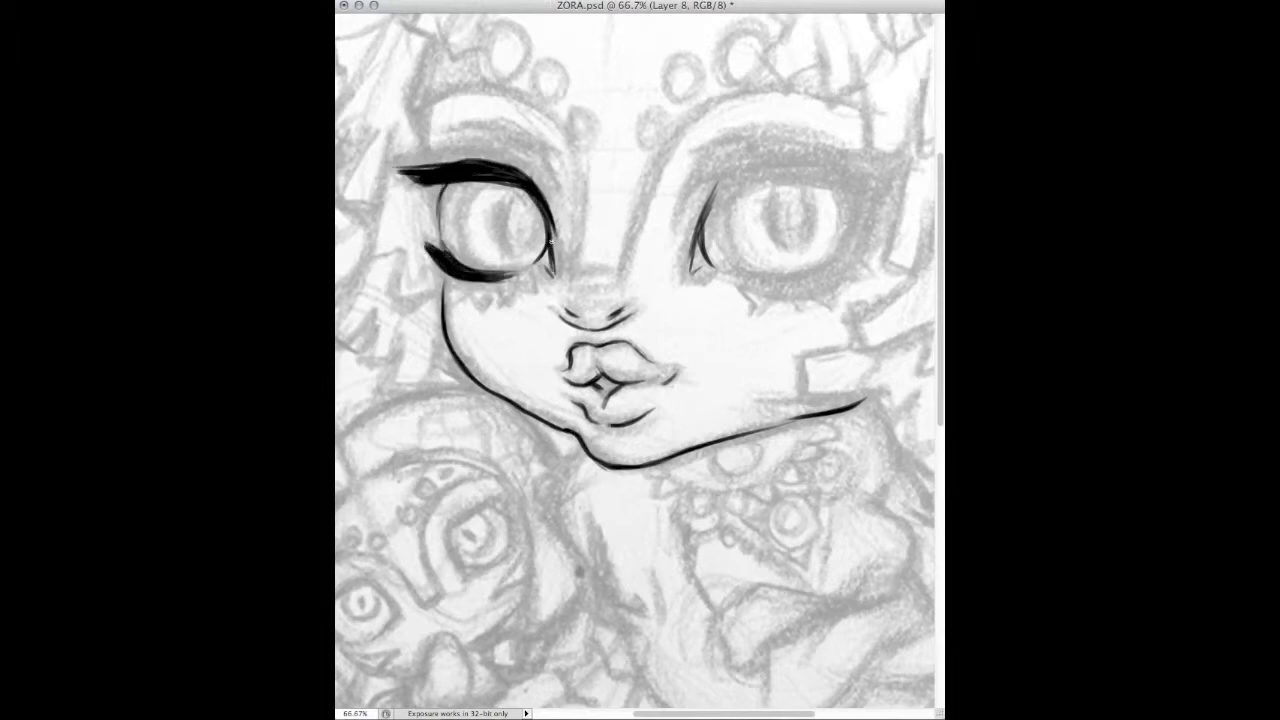
# Ink fanned lash strokes above the left eye and outline the iris inside it.
pyautogui.scroll(1, 490, 118)
pyautogui.moveTo(400, 190); pyautogui.dragTo(575, 228)
pyautogui.moveTo(545, 182); pyautogui.dragTo(596, 290)
pyautogui.moveTo(375, 190)
pyautogui.mouseDown()
pyautogui.moveTo(548, 235)
pyautogui.moveTo(576, 222)
pyautogui.mouseUp()
pyautogui.moveTo(519, 155)
pyautogui.mouseDown()
pyautogui.moveTo(584, 174)
pyautogui.moveTo(597, 238)
pyautogui.mouseUp()
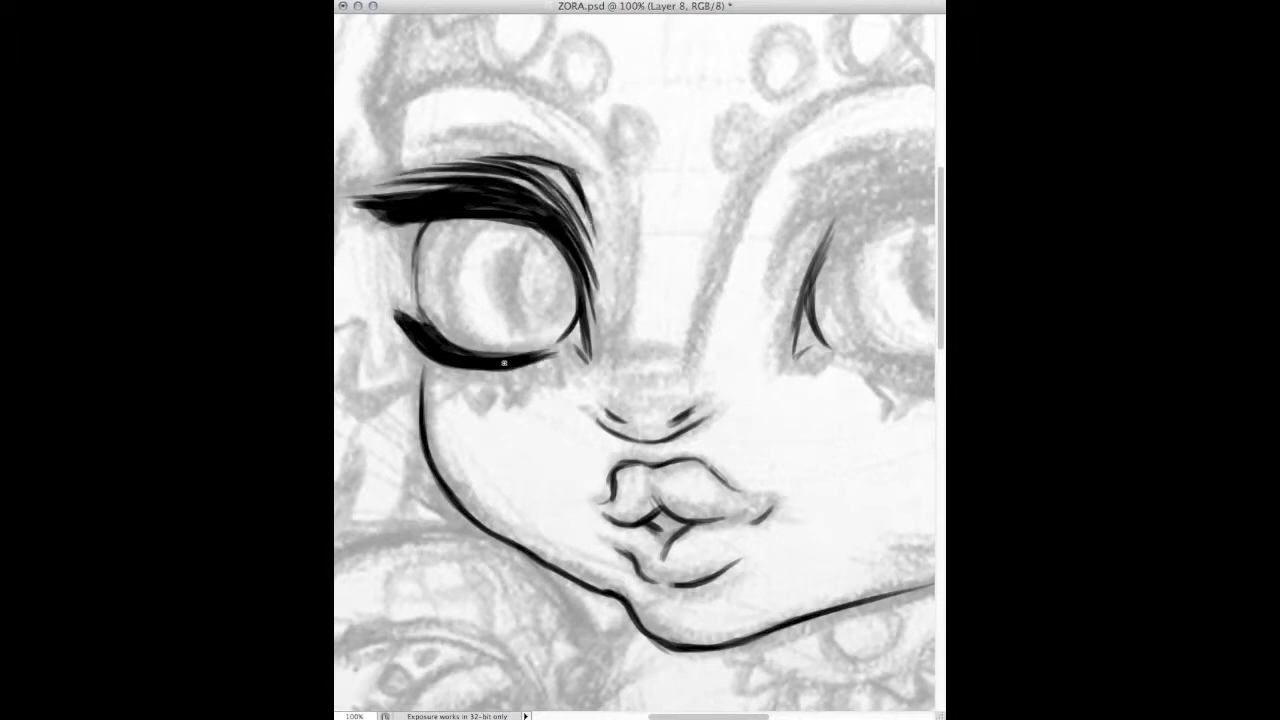
pyautogui.moveTo(451, 251); pyautogui.dragTo(488, 356)
pyautogui.moveTo(496, 214); pyautogui.dragTo(450, 292)
# Ink the outline of the right eye with its upper lid, inner corner and outer edge.
pyautogui.scroll(-3, 480, 300)
pyautogui.scroll(-1, 600, 300)
pyautogui.scroll(2, 722, 284)
pyautogui.moveTo(721, 284); pyautogui.dragTo(700, 372)
pyautogui.moveTo(714, 292)
pyautogui.mouseDown()
pyautogui.moveTo(861, 295)
pyautogui.moveTo(884, 262)
pyautogui.mouseUp()
pyautogui.moveTo(768, 272)
pyautogui.mouseDown()
pyautogui.moveTo(900, 262)
pyautogui.moveTo(704, 312)
pyautogui.moveTo(884, 268)
pyautogui.mouseUp()
pyautogui.moveTo(730, 262)
pyautogui.mouseDown()
pyautogui.moveTo(880, 270)
pyautogui.moveTo(845, 288)
pyautogui.moveTo(841, 345)
pyautogui.moveTo(754, 382)
pyautogui.mouseUp()
pyautogui.moveTo(866, 292)
pyautogui.mouseDown()
pyautogui.moveTo(746, 382)
pyautogui.moveTo(832, 350)
pyautogui.moveTo(846, 372)
pyautogui.mouseUp()
# Build up the right eye's upper lashes with layered strokes sweeping from the inner corner to the outer tip.
pyautogui.moveTo(710, 258); pyautogui.dragTo(842, 240)
pyautogui.moveTo(744, 246)
pyautogui.mouseDown()
pyautogui.moveTo(684, 298)
pyautogui.moveTo(832, 250)
pyautogui.mouseUp()
pyautogui.moveTo(708, 282); pyautogui.dragTo(878, 262)
pyautogui.moveTo(744, 254)
pyautogui.mouseDown()
pyautogui.moveTo(690, 306)
pyautogui.moveTo(686, 334)
pyautogui.mouseUp()
pyautogui.moveTo(706, 268); pyautogui.dragTo(892, 258)
pyautogui.moveTo(746, 242); pyautogui.dragTo(690, 290)
pyautogui.moveTo(700, 254); pyautogui.dragTo(674, 322)
# Thicken the right eye's lower lid and outer corner, and darken the left eye's lower lash line.
pyautogui.moveTo(760, 386); pyautogui.dragTo(854, 358)
pyautogui.moveTo(704, 360)
pyautogui.mouseDown()
pyautogui.moveTo(762, 384)
pyautogui.moveTo(864, 352)
pyautogui.mouseUp()
pyautogui.moveTo(748, 382); pyautogui.dragTo(862, 350)
pyautogui.moveTo(818, 366); pyautogui.dragTo(866, 292)
pyautogui.moveTo(421, 341); pyautogui.dragTo(507, 373)
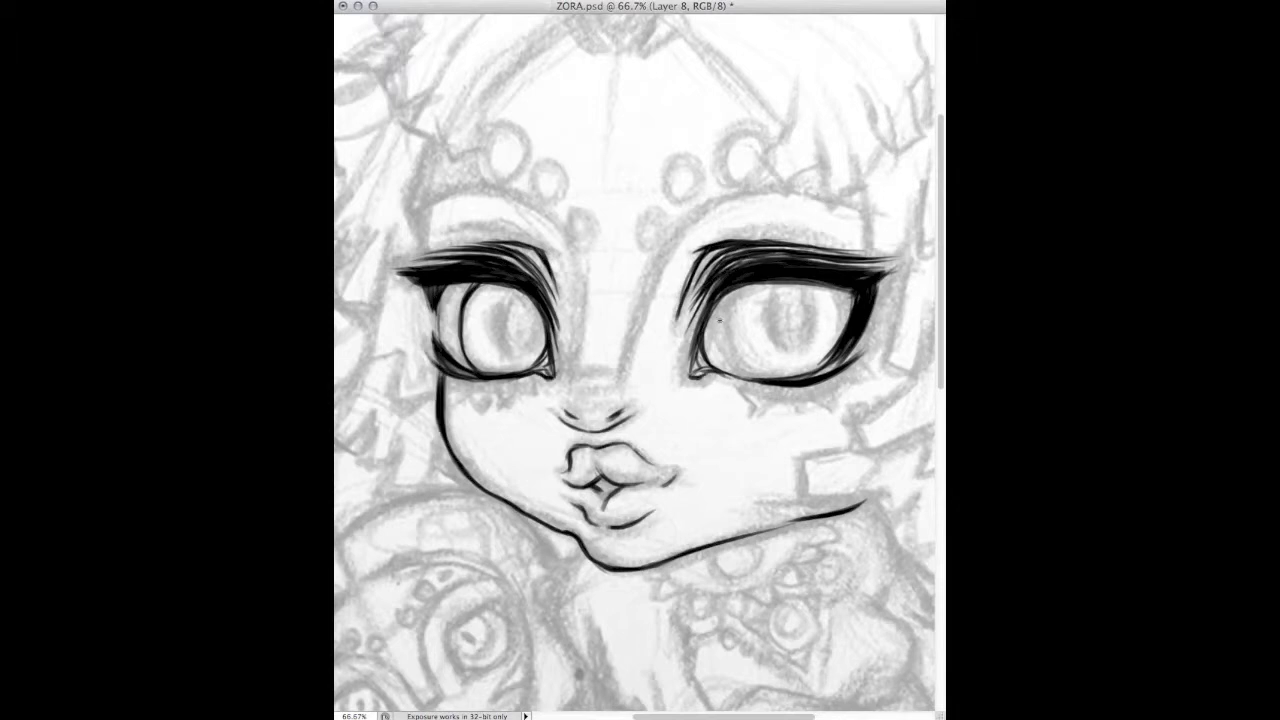
# Ink the arched brow contours running down to the nose bridge on both sides of the face.
pyautogui.moveTo(620, 380)
pyautogui.mouseDown()
pyautogui.moveTo(645, 290)
pyautogui.moveTo(780, 190)
pyautogui.moveTo(862, 205)
pyautogui.mouseUp()
pyautogui.moveTo(470, 193); pyautogui.dragTo(407, 197)
pyautogui.moveTo(428, 150)
pyautogui.mouseDown()
pyautogui.moveTo(426, 246)
pyautogui.moveTo(505, 192)
pyautogui.moveTo(577, 268)
pyautogui.moveTo(575, 355)
pyautogui.mouseUp()
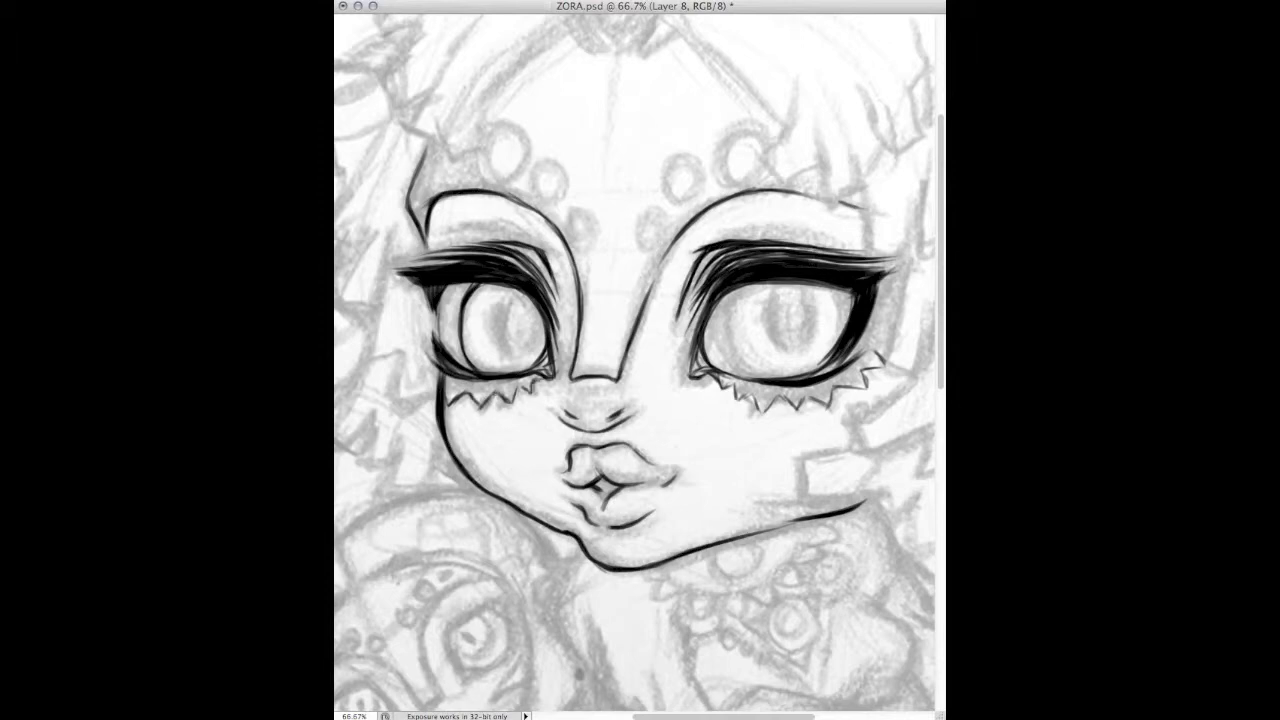
# Ink the contour of the neck and upper back below the chin.
pyautogui.press('super+equal')
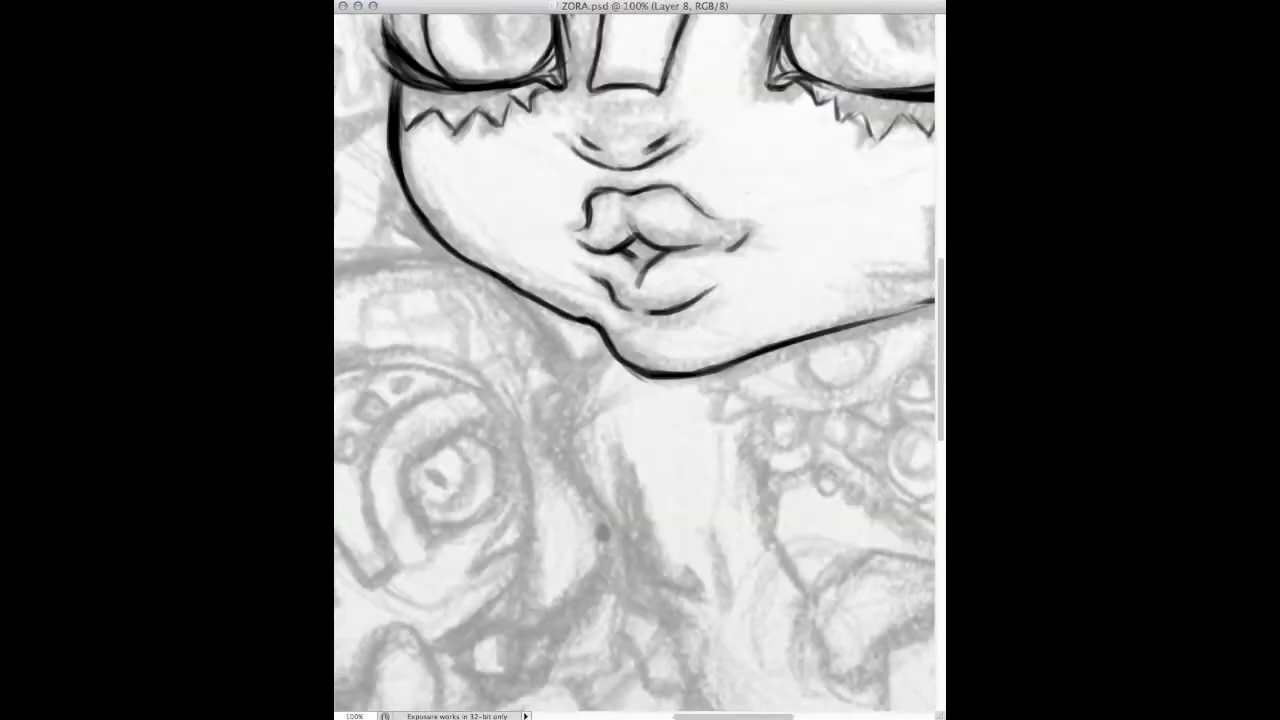
pyautogui.scroll(-5, 676, 605)
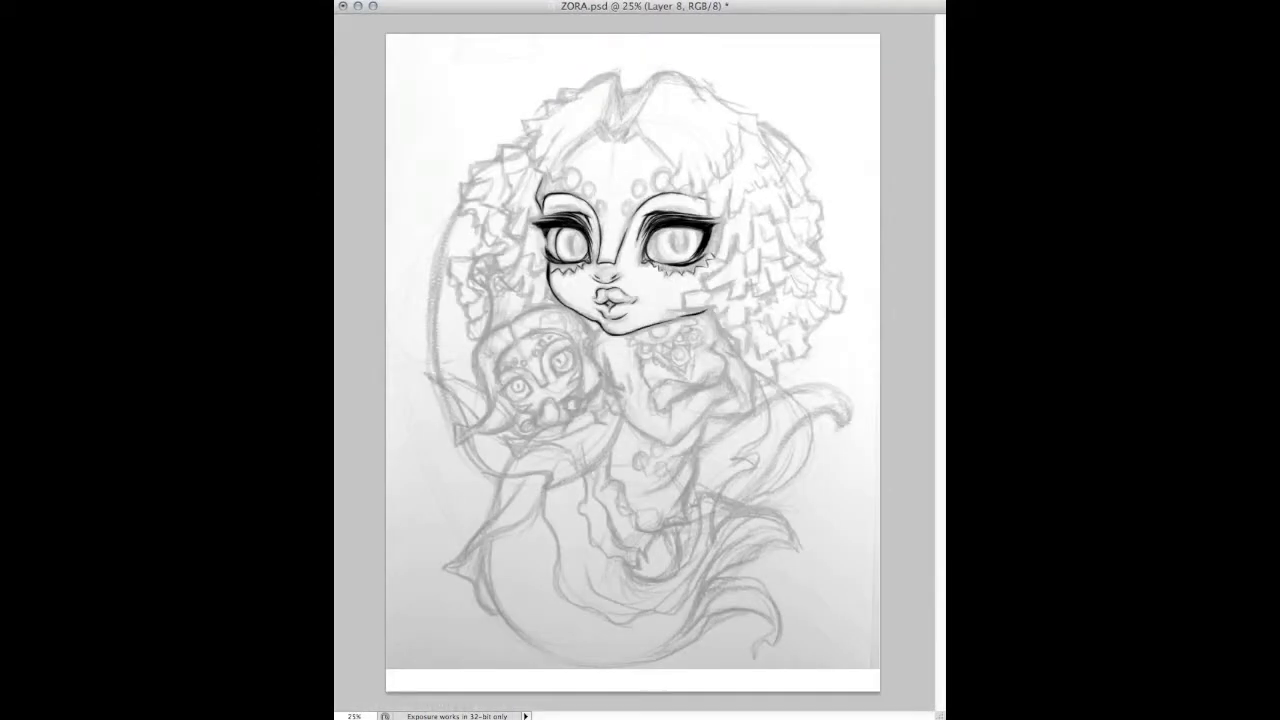
pyautogui.scroll(5, 600, 330)
pyautogui.moveTo(740, 283)
pyautogui.mouseDown()
pyautogui.moveTo(616, 318)
pyautogui.moveTo(678, 428)
pyautogui.mouseUp()
pyautogui.scroll(-5, 519, 322)
pyautogui.scroll(5, 633, 331)
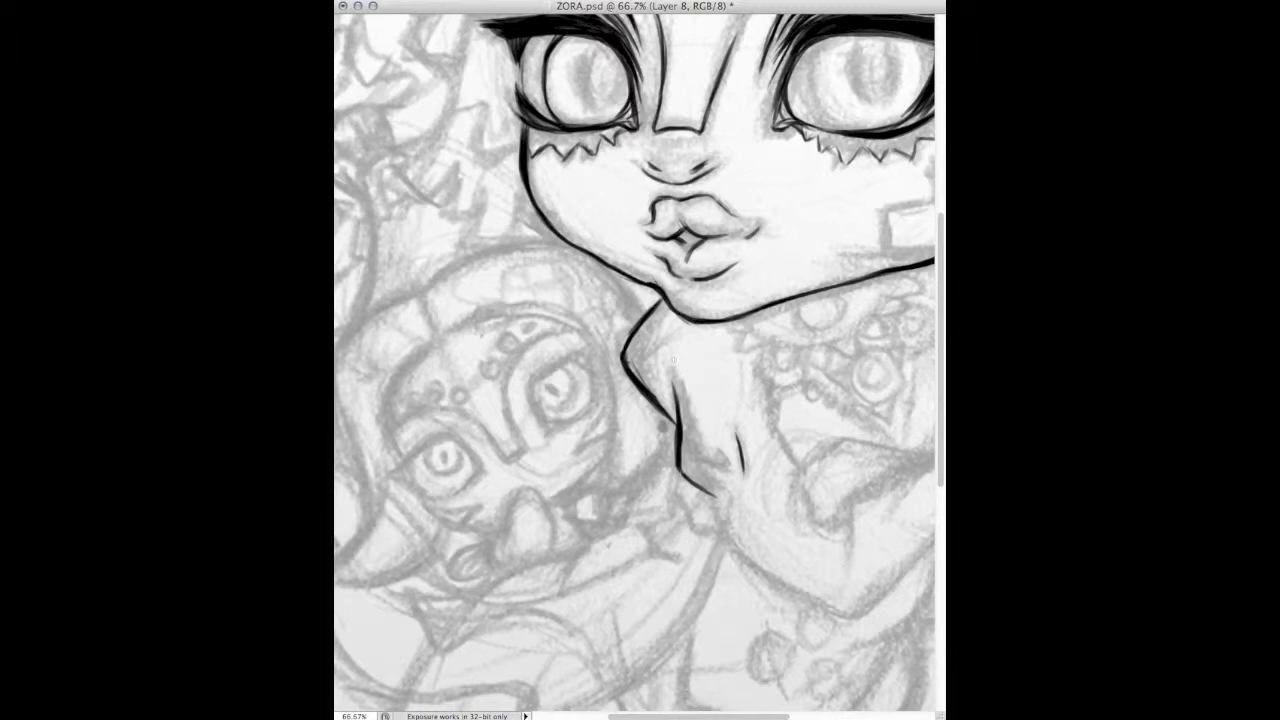
# Ink the outline of the bent arm, including the elbow, forearm and rounded shoulder.
pyautogui.scroll(1, 652, 307)
pyautogui.moveTo(548, 265)
pyautogui.mouseDown()
pyautogui.moveTo(584, 338)
pyautogui.moveTo(572, 311)
pyautogui.moveTo(705, 420)
pyautogui.mouseUp()
pyautogui.hscroll(5, 606, 357)
pyautogui.moveTo(555, 418)
pyautogui.mouseDown()
pyautogui.moveTo(620, 388)
pyautogui.moveTo(783, 243)
pyautogui.mouseUp()
pyautogui.scroll(3, 770, 178)
pyautogui.moveTo(800, 145)
pyautogui.mouseDown()
pyautogui.moveTo(775, 245)
pyautogui.moveTo(722, 262)
pyautogui.mouseUp()
pyautogui.moveTo(800, 162); pyautogui.dragTo(728, 98)
pyautogui.moveTo(591, 347); pyautogui.dragTo(586, 412)
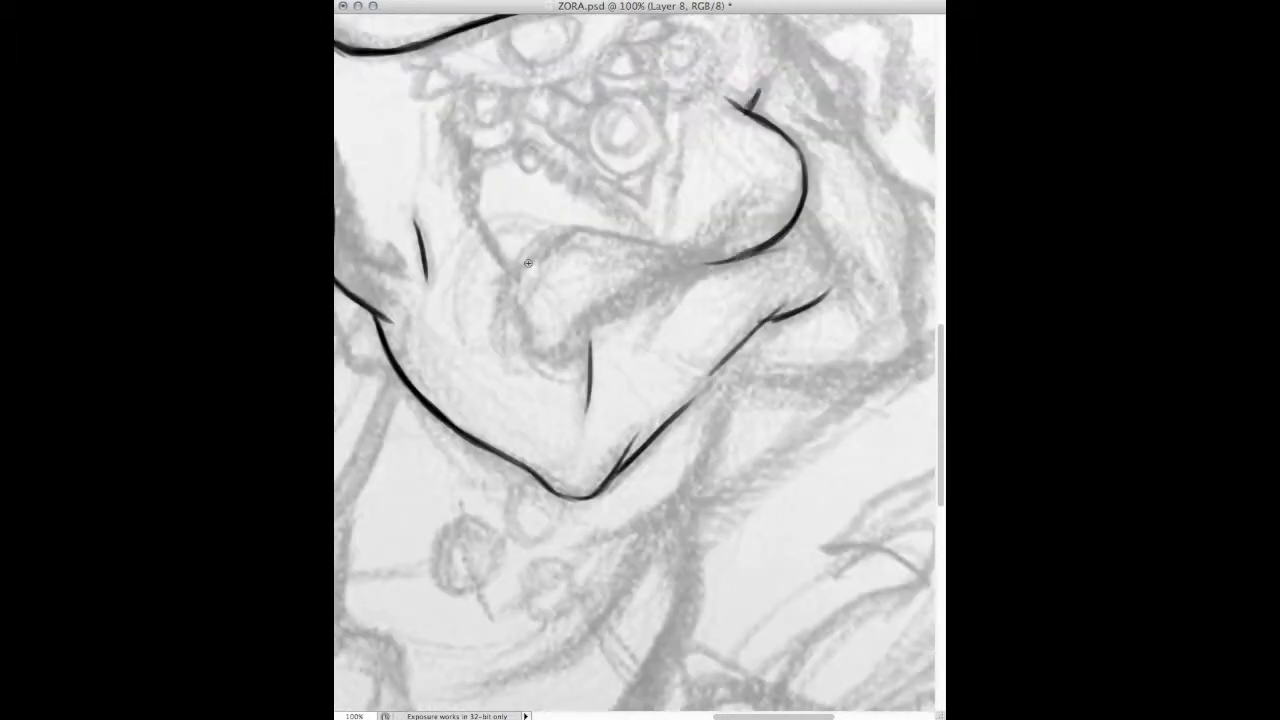
# Ink the rounded chest curve above the bent arm, undoing the last stroke.
pyautogui.moveTo(528, 250); pyautogui.dragTo(545, 310)
pyautogui.moveTo(514, 210)
pyautogui.mouseDown()
pyautogui.moveTo(535, 298)
pyautogui.moveTo(640, 318)
pyautogui.mouseUp()
pyautogui.moveTo(705, 252)
pyautogui.mouseDown()
pyautogui.moveTo(634, 318)
pyautogui.moveTo(510, 208)
pyautogui.moveTo(545, 318)
pyautogui.mouseUp()
pyautogui.press('super+z')
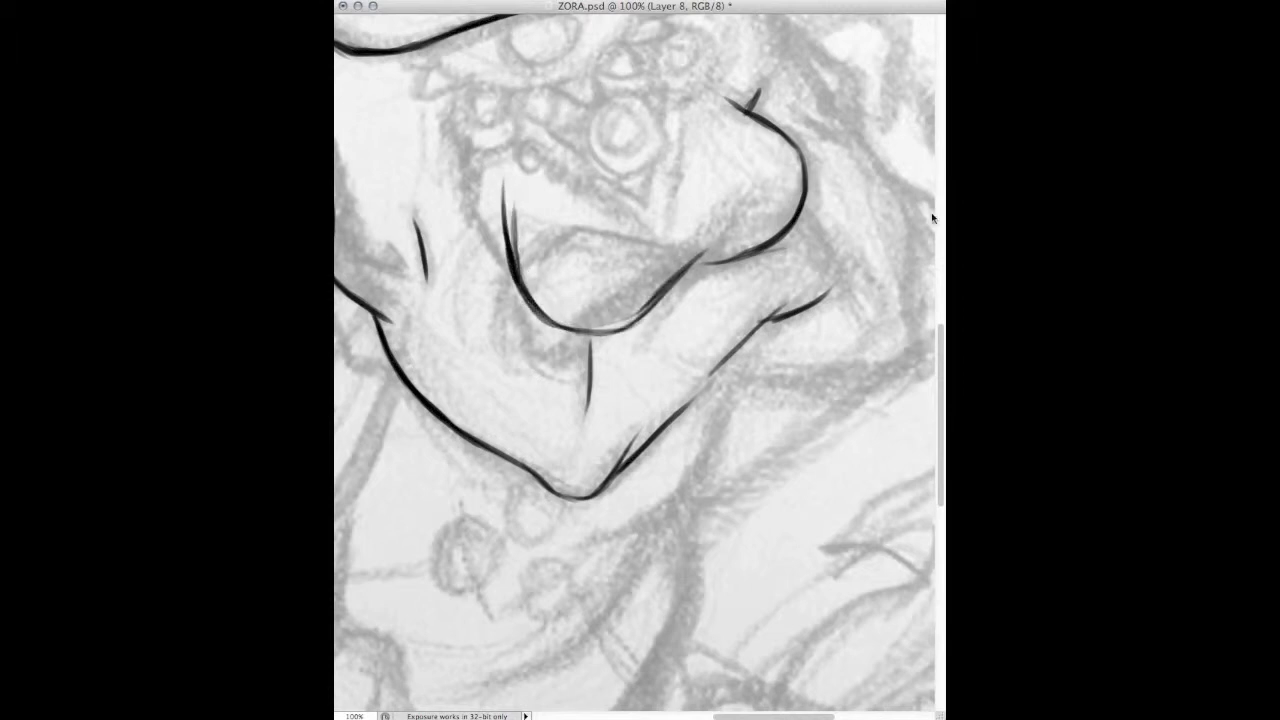
# Ink the scale shapes of the necklace hanging beneath the collar beside the ring pendants.
pyautogui.scroll(5, 427, 403)
pyautogui.hscroll(-3, 427, 403)
pyautogui.rightClick(648, 479)
pyautogui.press('h')
pyautogui.moveTo(648, 479); pyautogui.dragTo(652, 407)
pyautogui.press('super+alt+z')
pyautogui.press('super+alt+z')
pyautogui.press('super+alt+z')
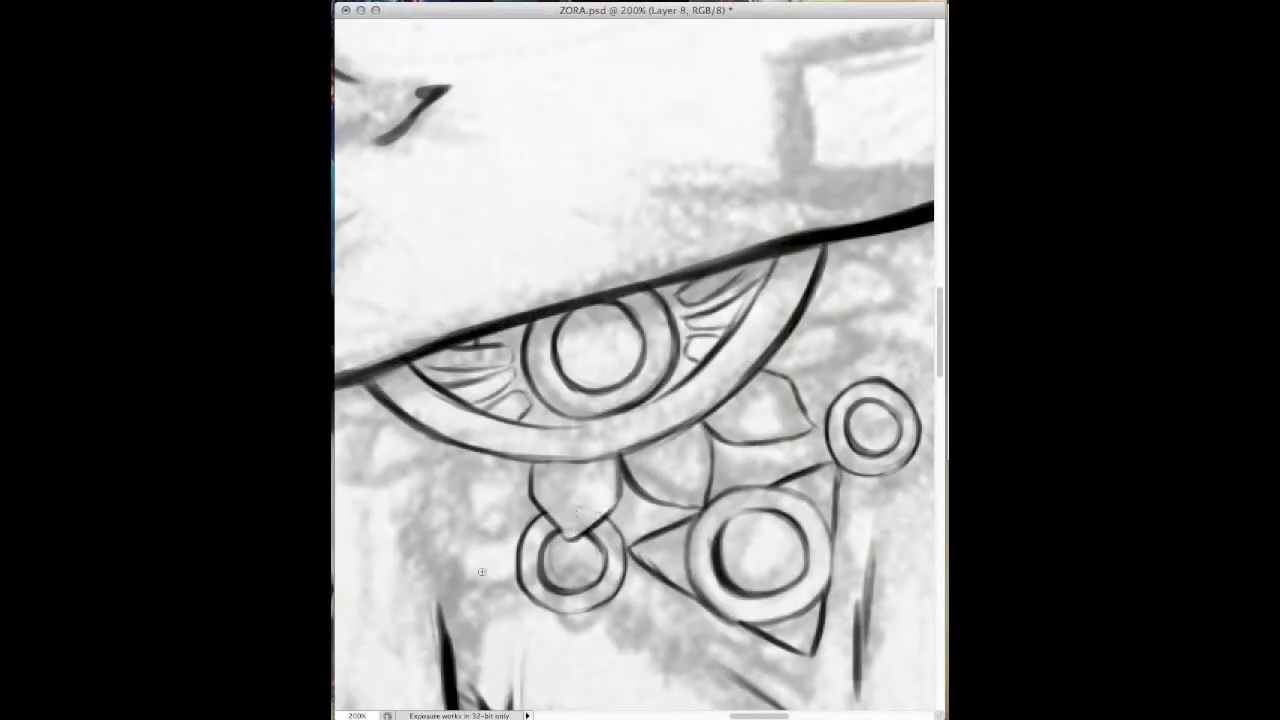
pyautogui.moveTo(486, 474); pyautogui.dragTo(530, 526)
pyautogui.moveTo(440, 470); pyautogui.dragTo(505, 540)
pyautogui.hscroll(-5, 481, 572)
pyautogui.scroll(-1, 481, 572)
pyautogui.moveTo(690, 398)
pyautogui.mouseDown()
pyautogui.moveTo(650, 432)
pyautogui.moveTo(617, 378)
pyautogui.moveTo(548, 378)
pyautogui.mouseUp()
pyautogui.hscroll(5, 921, 307)
pyautogui.moveTo(729, 376); pyautogui.dragTo(666, 404)
pyautogui.moveTo(566, 408); pyautogui.dragTo(634, 416)
# Ink overlapping scale shapes along the collar's right rim up to the jawline, undoing the stray strokes.
pyautogui.hscroll(5, 634, 416)
pyautogui.scroll(1, 634, 416)
pyautogui.moveTo(658, 314)
pyautogui.mouseDown()
pyautogui.moveTo(728, 354)
pyautogui.moveTo(622, 372)
pyautogui.mouseUp()
pyautogui.moveTo(676, 252)
pyautogui.mouseDown()
pyautogui.moveTo(758, 298)
pyautogui.moveTo(752, 234)
pyautogui.mouseUp()
pyautogui.hotkey('ctrl', 'z')
pyautogui.moveTo(706, 326); pyautogui.dragTo(718, 363)
pyautogui.moveTo(652, 312); pyautogui.dragTo(704, 320)
pyautogui.hotkey('ctrl', 'z')
pyautogui.moveTo(716, 328); pyautogui.dragTo(726, 342)
pyautogui.hotkey('ctrl', 'z')
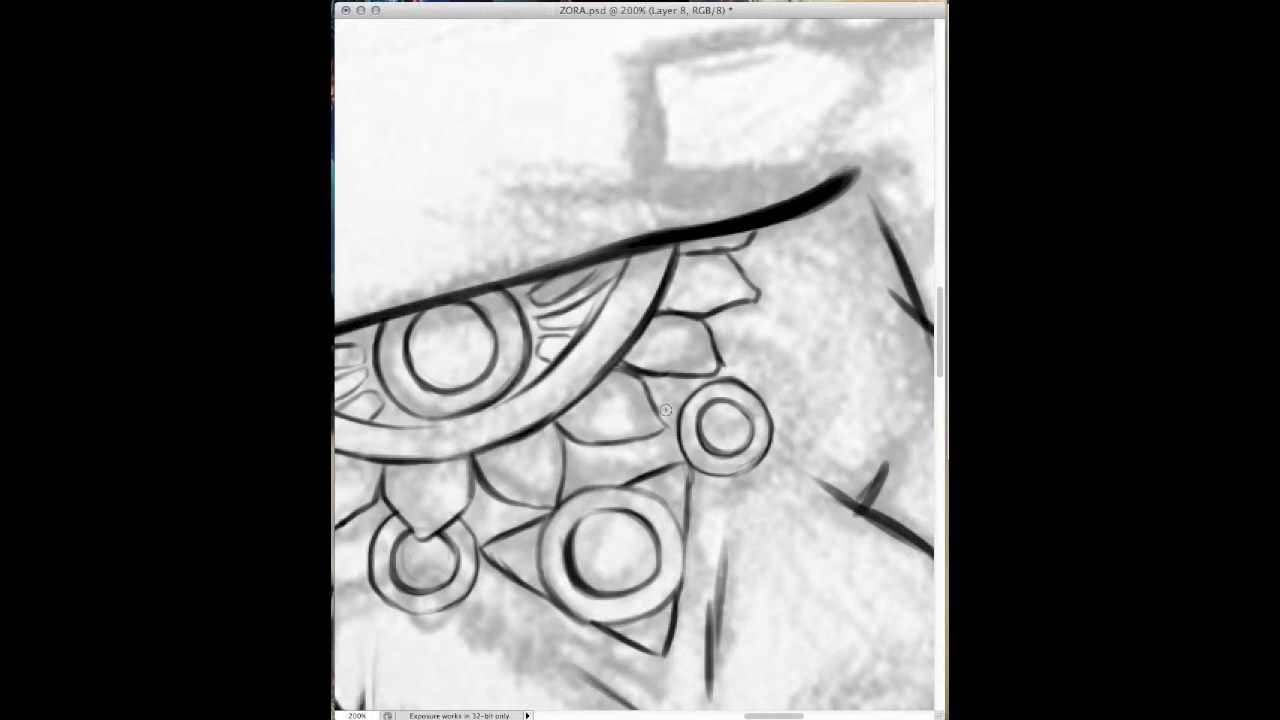
# Ink the top edge of the cloth beneath the smaller figure's face, with short folds where it meets the arm.
pyautogui.hotkey('ctrl', '-')
pyautogui.hotkey('ctrl', '-')
pyautogui.hotkey('ctrl', '-')
pyautogui.scroll(-2, 640, 360)
pyautogui.hotkey('ctrl', '+')
pyautogui.hotkey('ctrl', '+')
pyautogui.hotkey('ctrl', '+')
pyautogui.moveTo(598, 216)
pyautogui.mouseDown()
pyautogui.moveTo(622, 287)
pyautogui.moveTo(666, 292)
pyautogui.mouseUp()
pyautogui.moveTo(598, 252); pyautogui.dragTo(552, 292)
pyautogui.moveTo(556, 296); pyautogui.dragTo(616, 340)
pyautogui.moveTo(604, 206); pyautogui.dragTo(626, 290)
pyautogui.hscroll(-3, 640, 360)
pyautogui.moveTo(724, 266)
pyautogui.mouseDown()
pyautogui.moveTo(666, 292)
pyautogui.moveTo(612, 352)
pyautogui.mouseUp()
pyautogui.moveTo(726, 266); pyautogui.dragTo(624, 318)
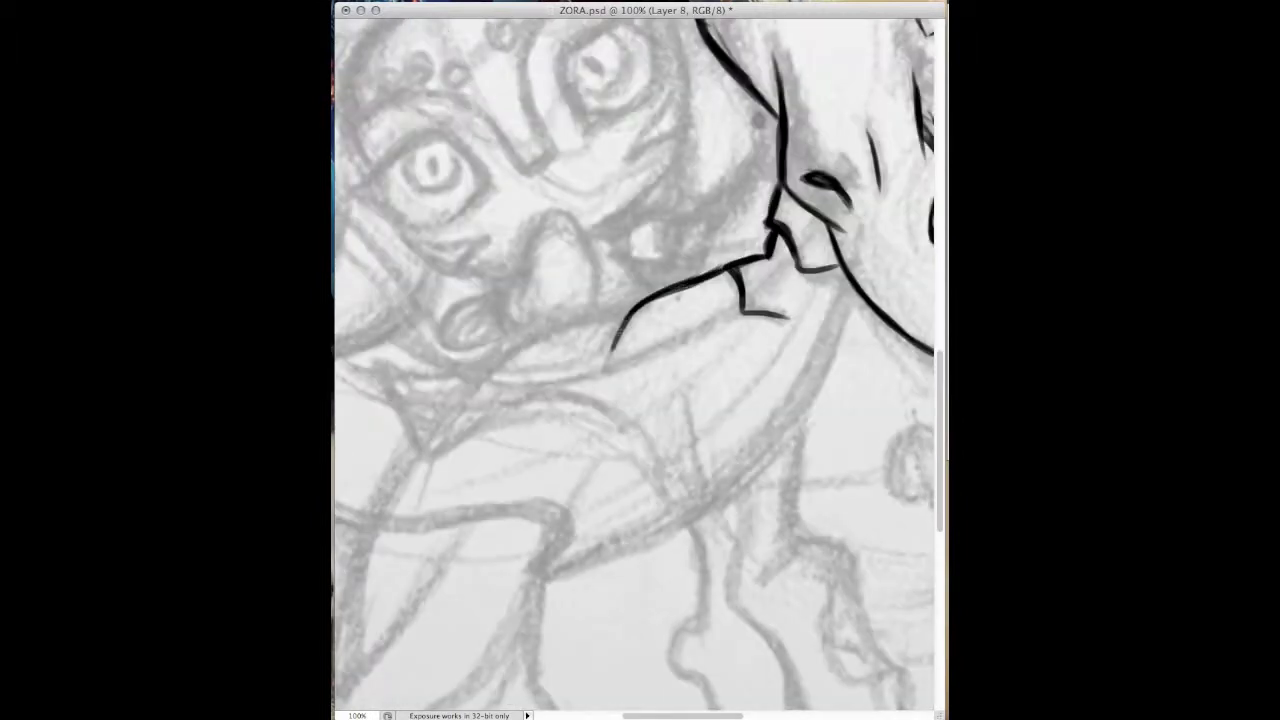
# Ink the side and waist contours of the torso below the bent arm.
pyautogui.hscroll(5, 640, 360)
pyautogui.moveTo(726, 290); pyautogui.dragTo(662, 340)
pyautogui.moveTo(692, 318); pyautogui.dragTo(624, 440)
pyautogui.moveTo(744, 254); pyautogui.dragTo(668, 382)
pyautogui.scroll(-10, 665, 376)
pyautogui.moveTo(674, 456); pyautogui.dragTo(640, 536)
pyautogui.scroll(8, 665, 376)
pyautogui.moveTo(760, 240); pyautogui.dragTo(774, 330)
pyautogui.moveTo(728, 378)
pyautogui.mouseDown()
pyautogui.moveTo(772, 306)
pyautogui.moveTo(754, 312)
pyautogui.mouseUp()
# Extend the cloth's top edge leftward below the smaller figure and end it in a pointed corner.
pyautogui.scroll(-3, 640, 360)
pyautogui.scroll(4, 640, 360)
pyautogui.scroll(8, 640, 360)
pyautogui.moveTo(678, 290)
pyautogui.mouseDown()
pyautogui.moveTo(612, 302)
pyautogui.moveTo(500, 362)
pyautogui.moveTo(458, 430)
pyautogui.mouseUp()
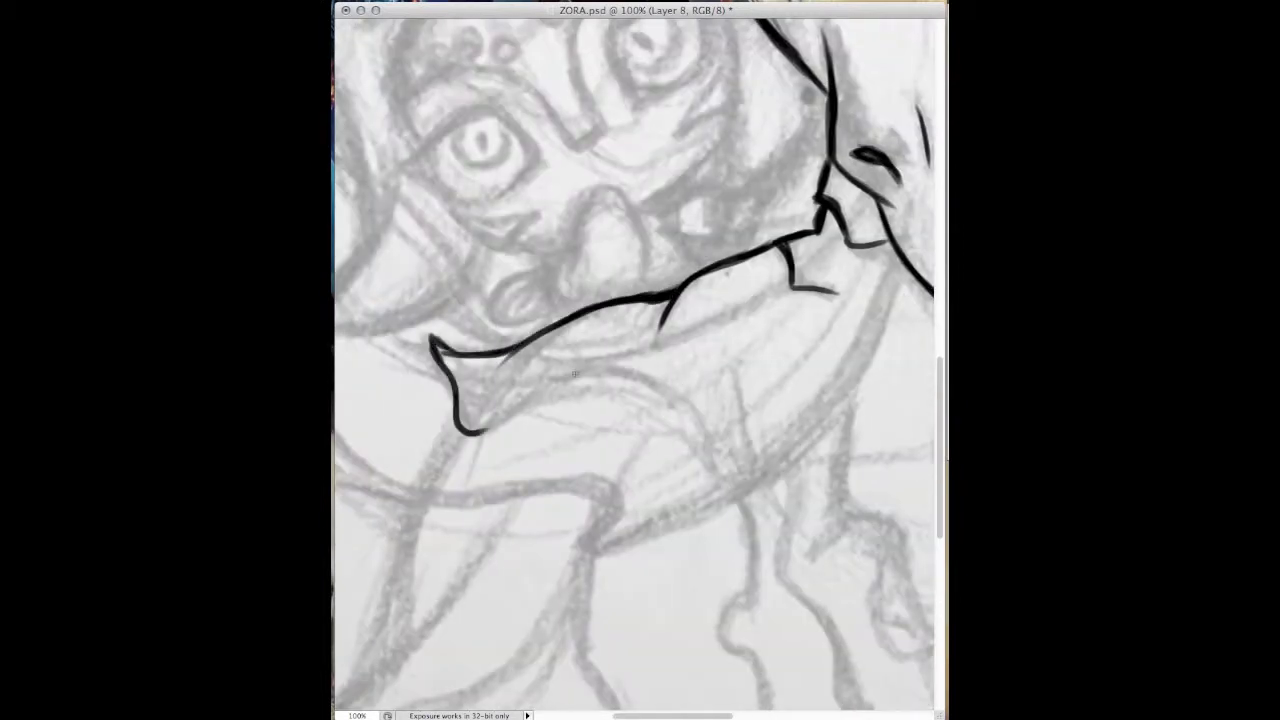
# Ink the cloth's wavy lower edge and its fold lines.
pyautogui.scroll(-10, 640, 360)
pyautogui.moveTo(764, 256); pyautogui.dragTo(742, 326)
pyautogui.moveTo(760, 281)
pyautogui.mouseDown()
pyautogui.moveTo(748, 392)
pyautogui.moveTo(690, 392)
pyautogui.mouseUp()
pyautogui.moveTo(572, 342)
pyautogui.mouseDown()
pyautogui.moveTo(650, 405)
pyautogui.moveTo(590, 350)
pyautogui.mouseUp()
pyautogui.scroll(8, 640, 360)
pyautogui.moveTo(530, 412); pyautogui.dragTo(670, 561)
# Ink the jagged hem of the bodice around the waist, with short fold lines above it.
pyautogui.scroll(5, 640, 360)
pyautogui.moveTo(545, 295)
pyautogui.mouseDown()
pyautogui.moveTo(712, 270)
pyautogui.moveTo(835, 378)
pyautogui.mouseUp()
pyautogui.moveTo(630, 235); pyautogui.dragTo(555, 290)
pyautogui.scroll(-5, 640, 360)
pyautogui.moveTo(713, 336); pyautogui.dragTo(717, 400)
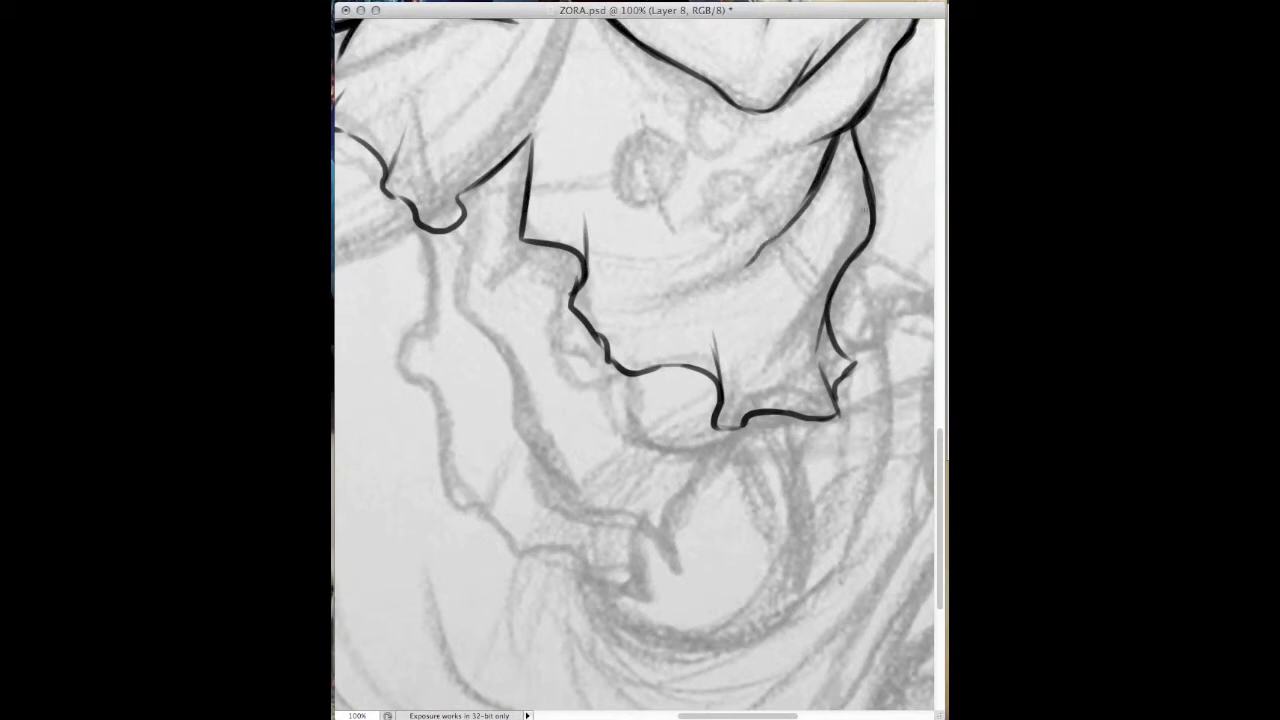
# Ink the long outer edge of the drapery flowing down from the cloth's pointed corner.
pyautogui.hotkey('ctrl', '0')
pyautogui.scroll(5, 640, 360)
pyautogui.scroll(-4, 640, 360)
pyautogui.moveTo(430, 150); pyautogui.dragTo(415, 192)
pyautogui.hscroll(-5, 436, 158)
pyautogui.scroll(2, 436, 158)
pyautogui.scroll(-2, 600, 200)
pyautogui.moveTo(660, 188); pyautogui.dragTo(570, 385)
pyautogui.moveTo(650, 292); pyautogui.dragTo(467, 494)
# Ink the drapery's lower folds and the left outline of the tail beneath it.
pyautogui.moveTo(522, 458); pyautogui.dragTo(715, 318)
pyautogui.moveTo(500, 510)
pyautogui.mouseDown()
pyautogui.moveTo(466, 494)
pyautogui.moveTo(522, 449)
pyautogui.moveTo(604, 610)
pyautogui.mouseUp()
pyautogui.moveTo(556, 490); pyautogui.dragTo(580, 602)
pyautogui.moveTo(570, 416)
pyautogui.mouseDown()
pyautogui.moveTo(640, 654)
pyautogui.moveTo(580, 502)
pyautogui.mouseUp()
# Ink the ragged-edged sleeve strip hanging between the cloth and the bodice hem.
pyautogui.hscroll(8, 634, 364)
pyautogui.hscroll(-3, 634, 364)
pyautogui.scroll(1, 634, 364)
pyautogui.moveTo(770, 430)
pyautogui.mouseDown()
pyautogui.moveTo(745, 532)
pyautogui.moveTo(706, 502)
pyautogui.mouseUp()
pyautogui.moveTo(605, 292)
pyautogui.mouseDown()
pyautogui.moveTo(660, 470)
pyautogui.moveTo(704, 500)
pyautogui.mouseUp()
pyautogui.moveTo(578, 322)
pyautogui.mouseDown()
pyautogui.moveTo(606, 483)
pyautogui.moveTo(722, 552)
pyautogui.moveTo(700, 430)
pyautogui.moveTo(652, 510)
pyautogui.mouseUp()
pyautogui.moveTo(680, 400); pyautogui.dragTo(700, 466)
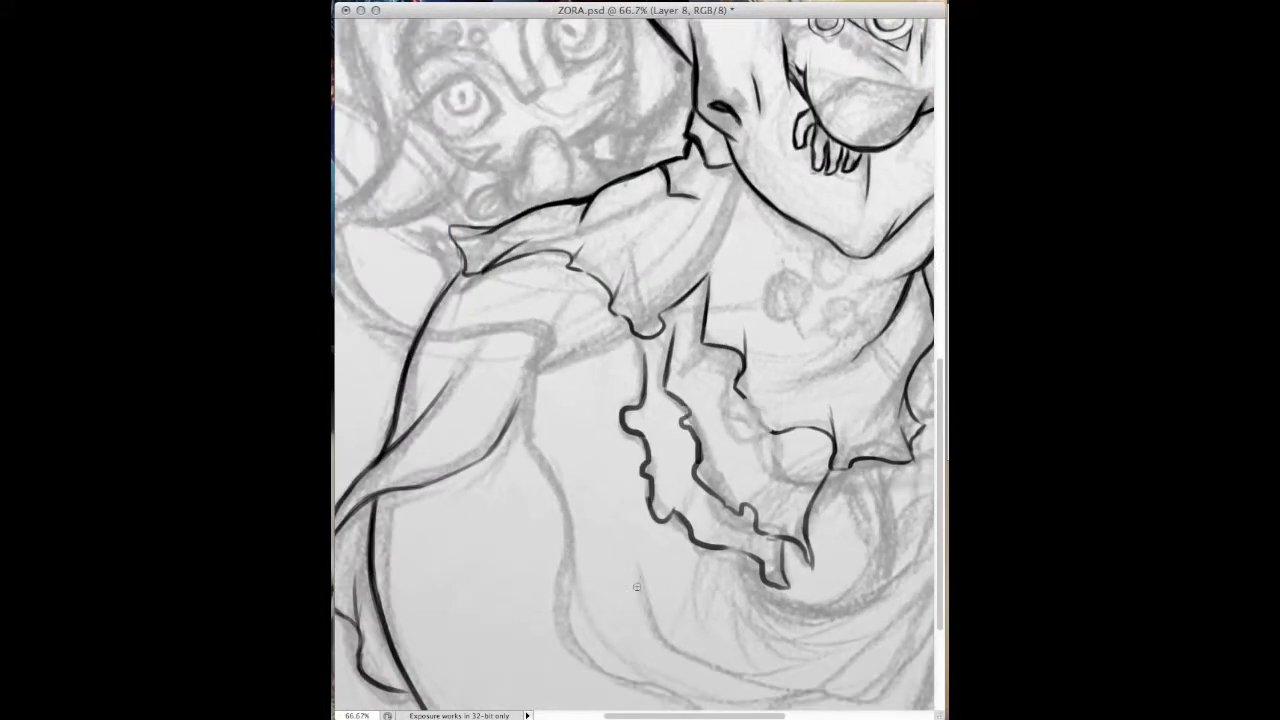
# Add small scalloped ruffles to the cloth's lower left edge and the ragged strip.
pyautogui.moveTo(462, 268); pyautogui.dragTo(530, 210)
pyautogui.moveTo(500, 263); pyautogui.dragTo(575, 260)
pyautogui.moveTo(645, 344)
pyautogui.mouseDown()
pyautogui.moveTo(640, 400)
pyautogui.moveTo(700, 424)
pyautogui.moveTo(678, 447)
pyautogui.moveTo(688, 530)
pyautogui.mouseUp()
# Ink the curved outline around the rounded opening at the lower end of the ragged strip.
pyautogui.press('h')
pyautogui.hscroll(5, 660, 500)
pyautogui.moveTo(562, 518); pyautogui.dragTo(646, 522)
pyautogui.moveTo(706, 302)
pyautogui.mouseDown()
pyautogui.moveTo(700, 438)
pyautogui.moveTo(682, 484)
pyautogui.mouseUp()
pyautogui.moveTo(628, 388)
pyautogui.mouseDown()
pyautogui.moveTo(658, 486)
pyautogui.moveTo(650, 455)
pyautogui.mouseUp()
pyautogui.moveTo(626, 524); pyautogui.dragTo(660, 462)
pyautogui.scroll(-3, 640, 400)
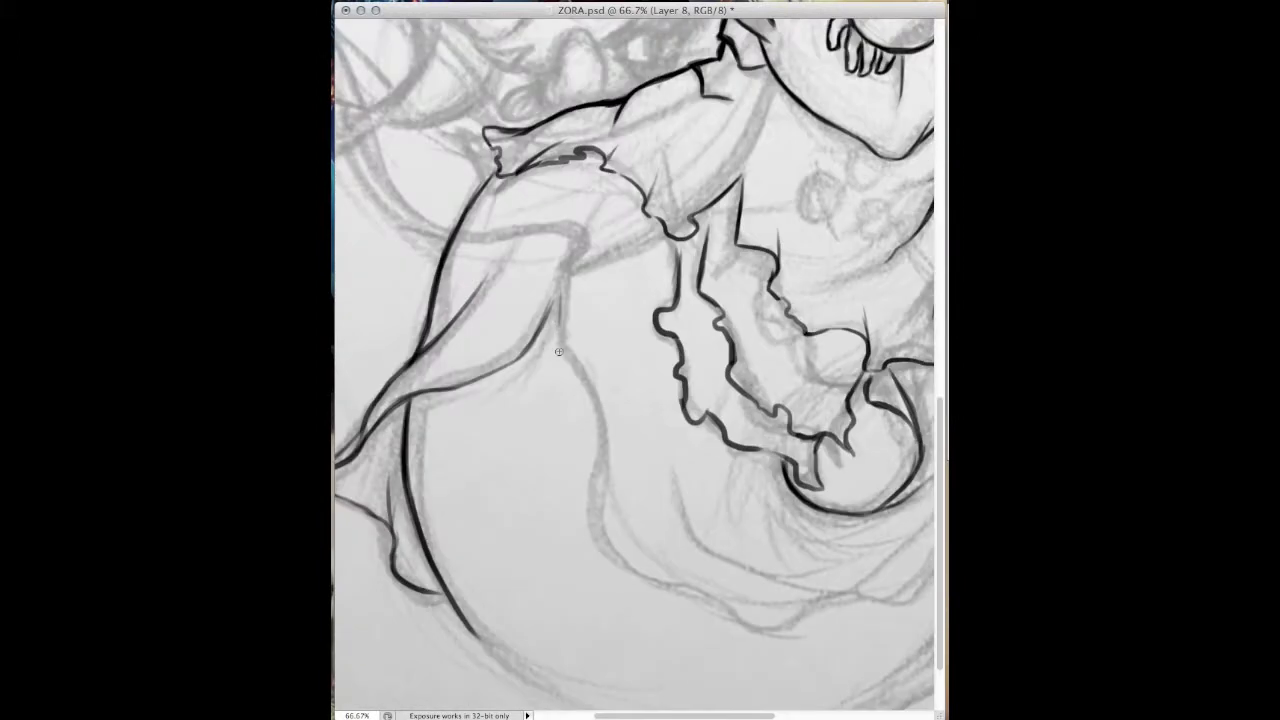
# Ink the wavy skirt hem crossing the tail, the pointed tip of the drapery and the tail's lower left curve.
pyautogui.moveTo(336, 445)
pyautogui.mouseDown()
pyautogui.moveTo(499, 512)
pyautogui.moveTo(620, 500)
pyautogui.mouseUp()
pyautogui.press('h')
pyautogui.moveTo(620, 500); pyautogui.dragTo(643, 529)
pyautogui.moveTo(540, 597)
pyautogui.mouseDown()
pyautogui.moveTo(758, 405)
pyautogui.moveTo(901, 370)
pyautogui.moveTo(712, 308)
pyautogui.moveTo(678, 366)
pyautogui.mouseUp()
pyautogui.moveTo(718, 302)
pyautogui.mouseDown()
pyautogui.moveTo(626, 250)
pyautogui.moveTo(598, 305)
pyautogui.mouseUp()
pyautogui.moveTo(622, 262); pyautogui.dragTo(624, 330)
pyautogui.moveTo(618, 428)
pyautogui.mouseDown()
pyautogui.moveTo(624, 254)
pyautogui.moveTo(672, 342)
pyautogui.mouseUp()
pyautogui.hscroll(-5, 640, 400)
pyautogui.moveTo(680, 522); pyautogui.dragTo(580, 608)
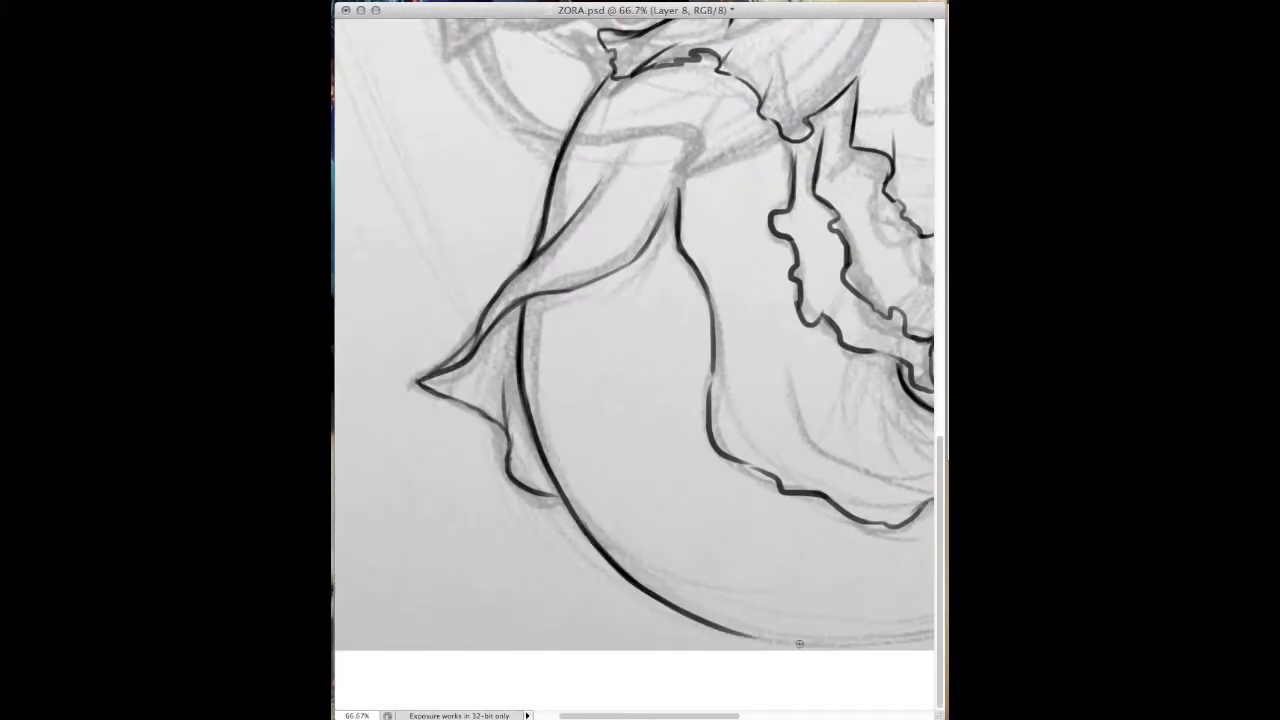
# Continue the tail outline along its bottom curve up towards the fins on the right.
pyautogui.hscroll(5, 640, 400)
pyautogui.moveTo(716, 574); pyautogui.dragTo(590, 630)
pyautogui.scroll(-2, 616, 457)
pyautogui.moveTo(486, 597); pyautogui.dragTo(700, 376)
pyautogui.moveTo(858, 348)
pyautogui.mouseDown()
pyautogui.moveTo(815, 318)
pyautogui.moveTo(699, 370)
pyautogui.moveTo(742, 346)
pyautogui.mouseUp()
pyautogui.moveTo(590, 515)
pyautogui.mouseDown()
pyautogui.moveTo(632, 462)
pyautogui.moveTo(823, 489)
pyautogui.moveTo(740, 628)
pyautogui.moveTo(771, 521)
pyautogui.moveTo(540, 592)
pyautogui.mouseUp()
pyautogui.moveTo(724, 436)
pyautogui.mouseDown()
pyautogui.moveTo(640, 452)
pyautogui.moveTo(455, 606)
pyautogui.mouseUp()
pyautogui.moveTo(752, 458)
pyautogui.mouseDown()
pyautogui.moveTo(682, 452)
pyautogui.moveTo(565, 582)
pyautogui.mouseUp()
# Ink the flowing, curled strands of the tail fins and their inner fold lines.
pyautogui.moveTo(830, 272); pyautogui.dragTo(700, 345)
pyautogui.moveTo(816, 216); pyautogui.dragTo(726, 228)
pyautogui.moveTo(586, 393); pyautogui.dragTo(926, 403)
pyautogui.moveTo(782, 628); pyautogui.dragTo(632, 646)
pyautogui.moveTo(855, 457); pyautogui.dragTo(585, 512)
pyautogui.moveTo(679, 492); pyautogui.dragTo(592, 504)
pyautogui.moveTo(716, 338)
pyautogui.mouseDown()
pyautogui.moveTo(680, 372)
pyautogui.moveTo(726, 366)
pyautogui.mouseUp()
pyautogui.moveTo(738, 354); pyautogui.dragTo(686, 454)
# Add a new layer and sketch green guide strokes around the fins beside the hip.
pyautogui.press('super+0')
pyautogui.press('super+shift+alt+n')
pyautogui.press('super+plus')
pyautogui.press('super+plus')
pyautogui.press('super+plus')
pyautogui.moveTo(591, 202)
pyautogui.mouseDown()
pyautogui.moveTo(649, 186)
pyautogui.moveTo(692, 300)
pyautogui.moveTo(662, 435)
pyautogui.moveTo(542, 570)
pyautogui.mouseUp()
pyautogui.press('Return')
pyautogui.moveTo(752, 345); pyautogui.dragTo(660, 195)
pyautogui.moveTo(744, 242); pyautogui.dragTo(545, 590)
pyautogui.moveTo(706, 338); pyautogui.dragTo(640, 462)
pyautogui.moveTo(762, 388); pyautogui.dragTo(546, 562)
pyautogui.moveTo(742, 418); pyautogui.dragTo(602, 522)
pyautogui.moveTo(700, 238); pyautogui.dragTo(662, 418)
pyautogui.moveTo(690, 205); pyautogui.dragTo(750, 485)
# Sketch green guide curves for a sash sweeping from the waist across the drapery and out past the tail's left side.
pyautogui.hscroll(-10, 700, 420)
pyautogui.moveTo(840, 315)
pyautogui.mouseDown()
pyautogui.moveTo(650, 490)
pyautogui.moveTo(432, 330)
pyautogui.mouseUp()
pyautogui.scroll(3, 640, 370)
pyautogui.scroll(-4, 640, 370)
pyautogui.moveTo(845, 265); pyautogui.dragTo(690, 425)
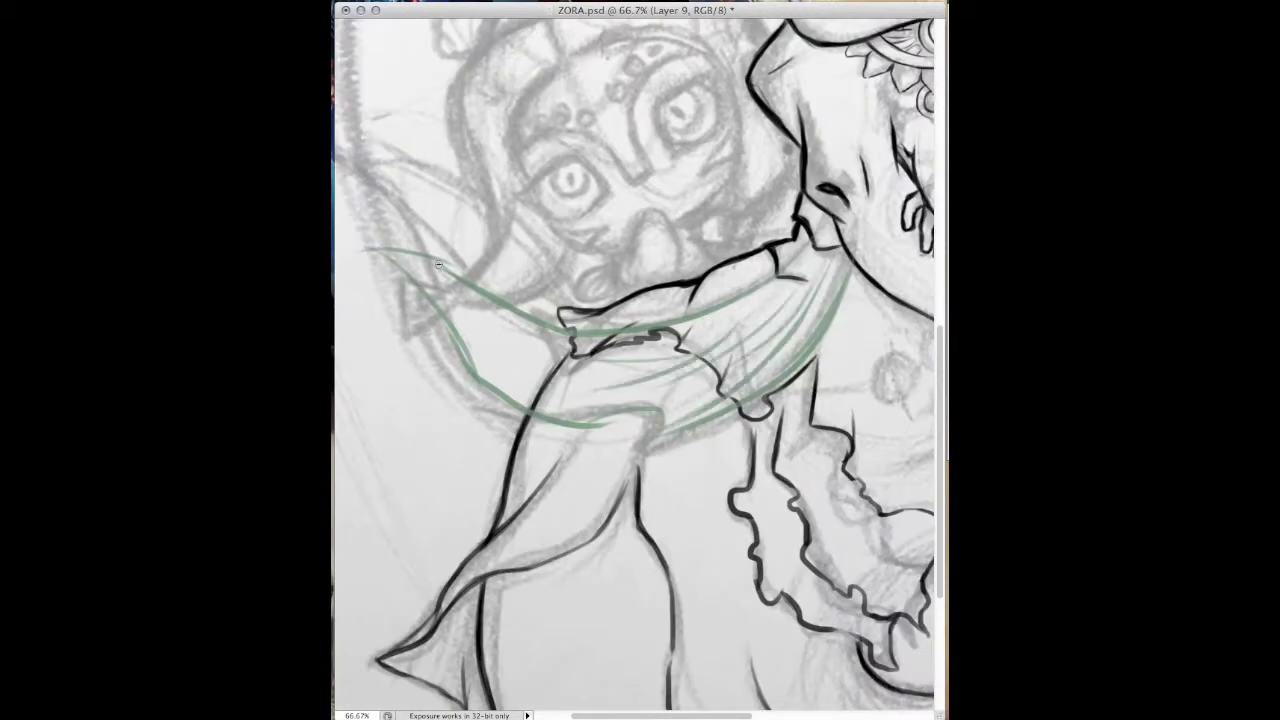
pyautogui.moveTo(370, 250); pyautogui.dragTo(575, 330)
pyautogui.moveTo(628, 380); pyautogui.dragTo(495, 388)
pyautogui.moveTo(800, 285); pyautogui.dragTo(675, 330)
pyautogui.moveTo(365, 250); pyautogui.dragTo(420, 258)
pyautogui.moveTo(840, 255); pyautogui.dragTo(645, 430)
pyautogui.moveTo(485, 372); pyautogui.dragTo(650, 418)
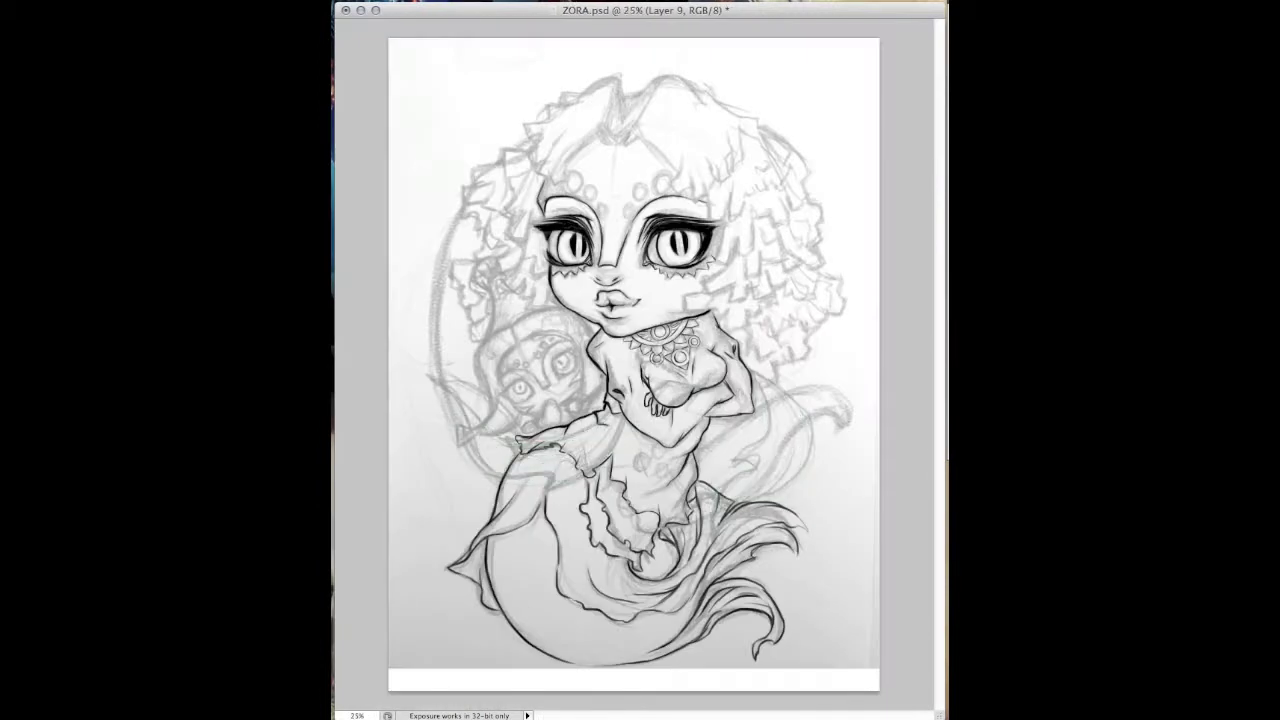
# Ink the hip ornament on Layer 8 as three large ringed discs and a small one on an angular frame.
pyautogui.scroll(4, 680, 450)
pyautogui.moveTo(510, 440)
pyautogui.mouseDown()
pyautogui.moveTo(556, 421)
pyautogui.moveTo(520, 450)
pyautogui.mouseUp()
pyautogui.moveTo(600, 484)
pyautogui.mouseDown()
pyautogui.moveTo(613, 503)
pyautogui.moveTo(620, 479)
pyautogui.mouseUp()
pyautogui.moveTo(575, 415)
pyautogui.mouseDown()
pyautogui.moveTo(634, 450)
pyautogui.moveTo(630, 495)
pyautogui.mouseUp()
pyautogui.moveTo(565, 515); pyautogui.dragTo(562, 538)
pyautogui.moveTo(561, 441)
pyautogui.mouseDown()
pyautogui.moveTo(625, 515)
pyautogui.moveTo(590, 530)
pyautogui.mouseUp()
pyautogui.click(578, 420)
pyautogui.click(596, 494)
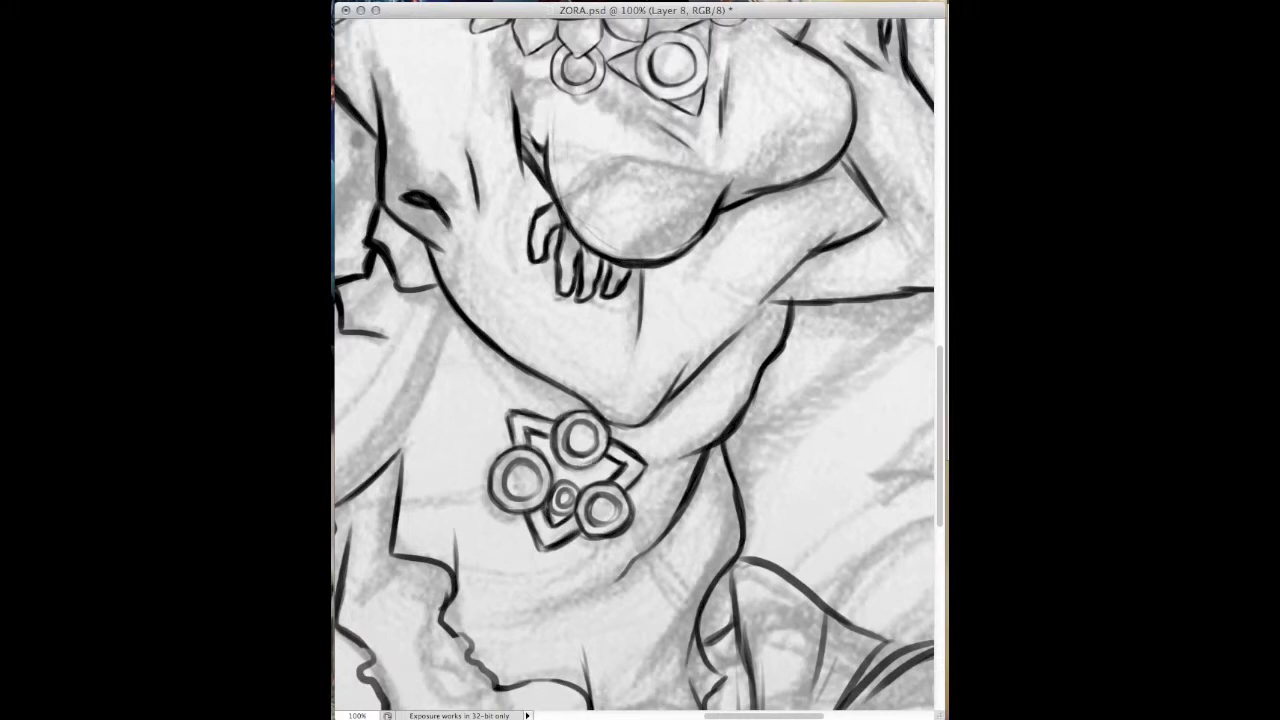
# Ink the double-line strap running diagonally from the necklace down over the bust.
pyautogui.press('h')
pyautogui.moveTo(604, 232); pyautogui.dragTo(728, 350)
pyautogui.press('super+equal')
pyautogui.moveTo(606, 234)
pyautogui.mouseDown()
pyautogui.moveTo(654, 232)
pyautogui.moveTo(766, 320)
pyautogui.moveTo(634, 195)
pyautogui.moveTo(639, 230)
pyautogui.moveTo(722, 278)
pyautogui.mouseUp()
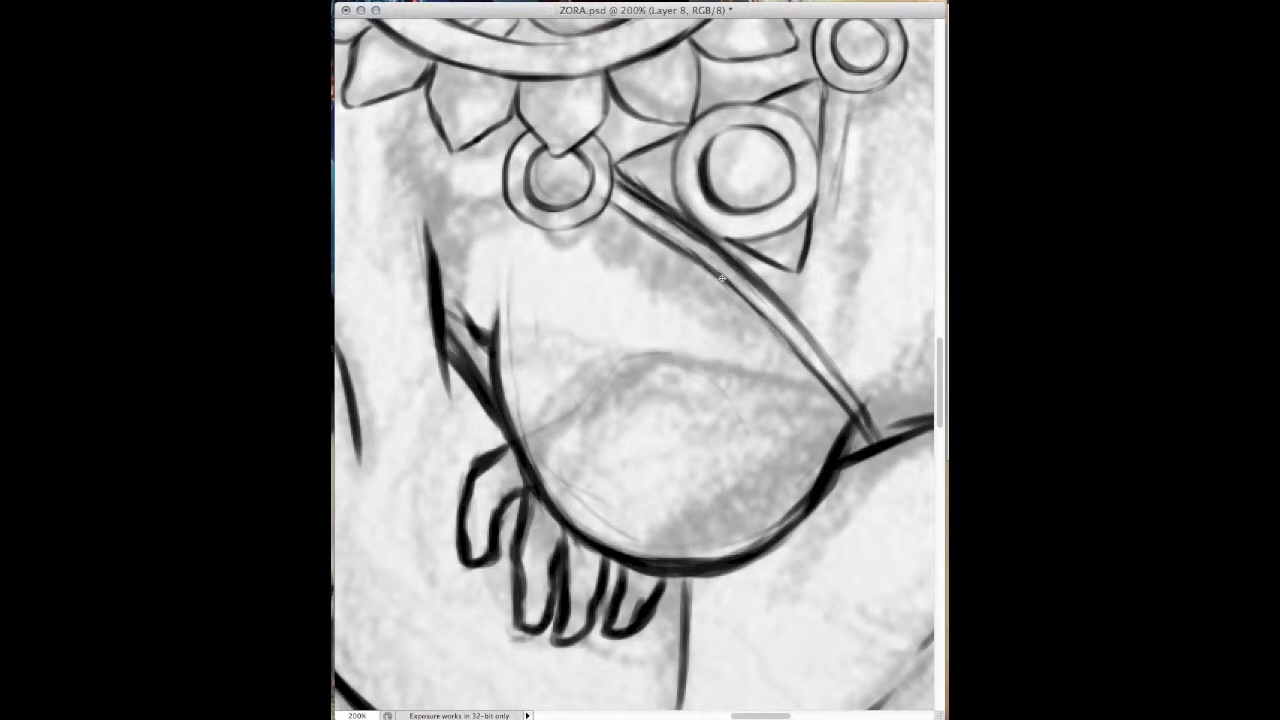
pyautogui.moveTo(856, 420); pyautogui.dragTo(571, 425)
# Ink the double-line belt cord curving from the hip ornament to the right edge of the waist cloth.
pyautogui.moveTo(550, 98)
pyautogui.mouseDown()
pyautogui.moveTo(570, 406)
pyautogui.moveTo(578, 362)
pyautogui.moveTo(563, 287)
pyautogui.moveTo(562, 402)
pyautogui.mouseUp()
pyautogui.moveTo(552, 238); pyautogui.dragTo(568, 406)
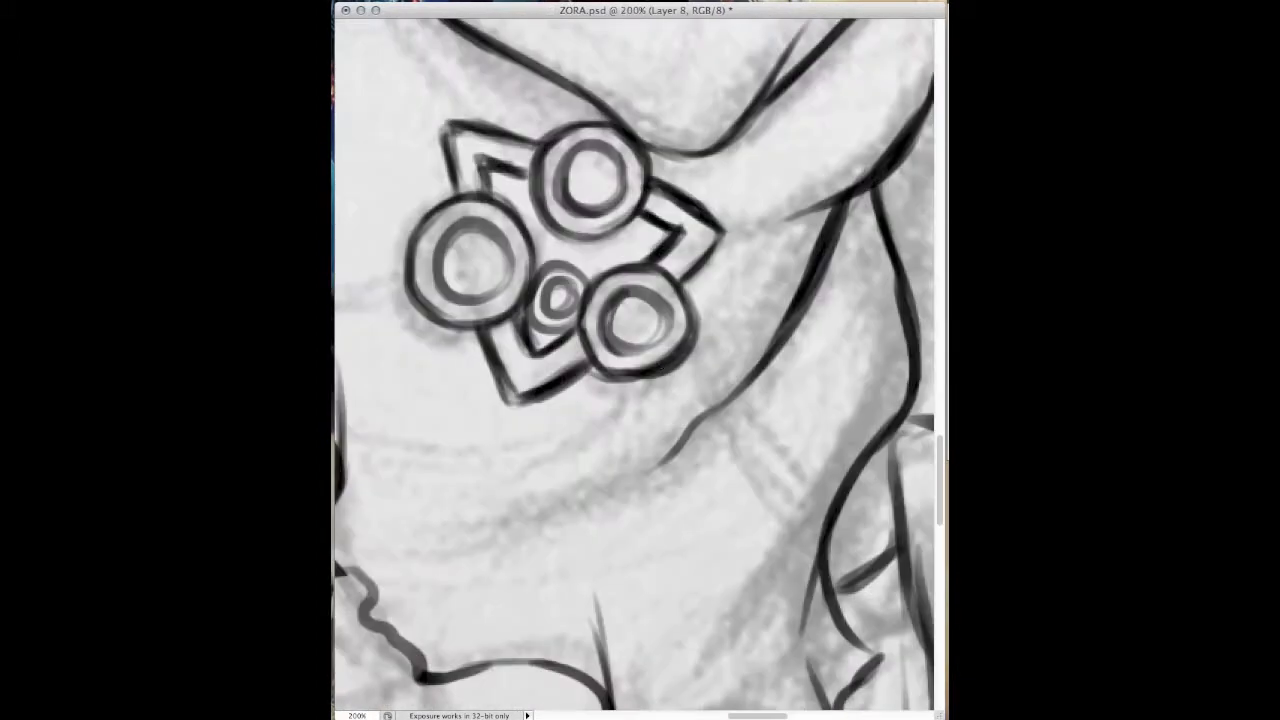
pyautogui.moveTo(620, 385)
pyautogui.mouseDown()
pyautogui.moveTo(765, 545)
pyautogui.moveTo(815, 572)
pyautogui.moveTo(812, 558)
pyautogui.mouseUp()
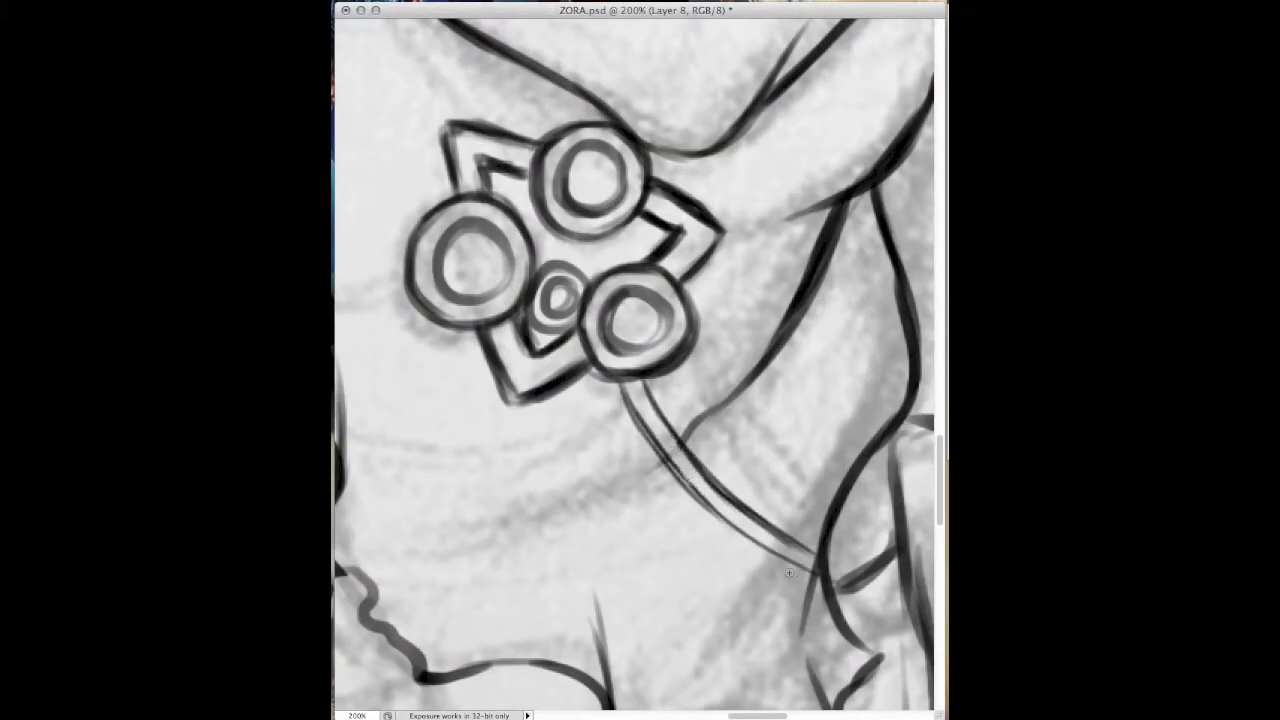
pyautogui.press('super+minus')
pyautogui.press('super+minus')
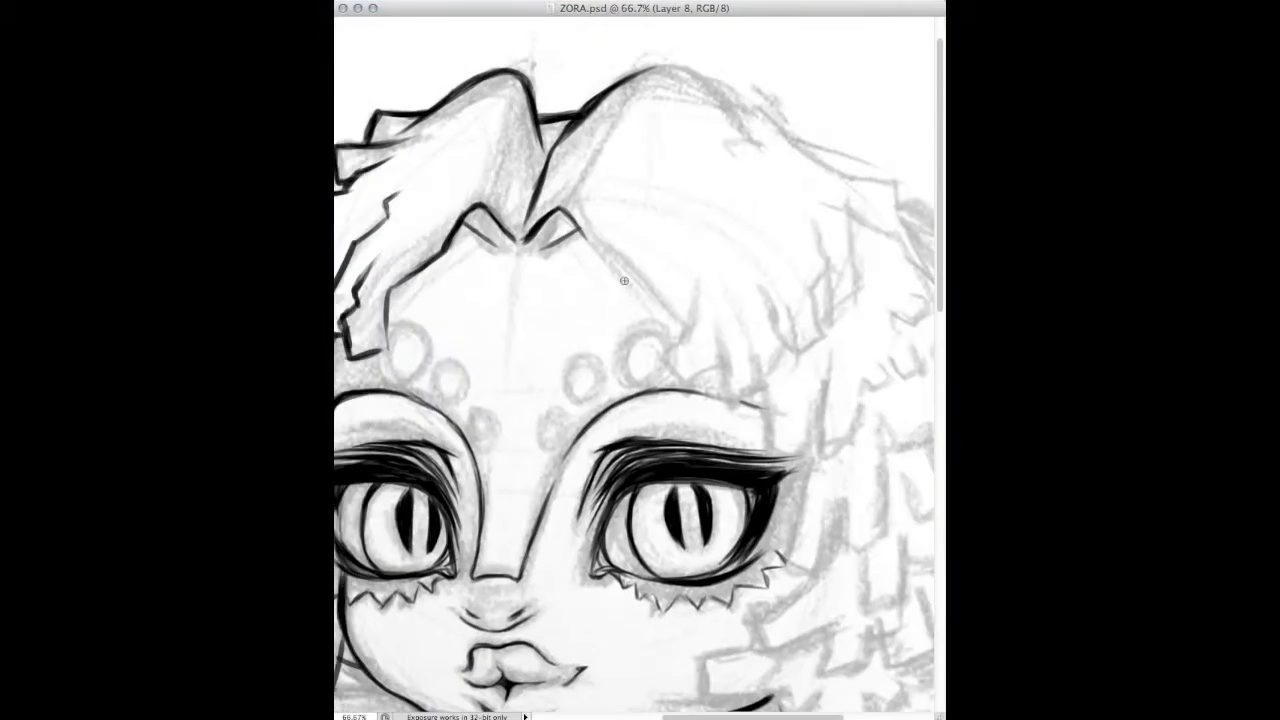
# Ink the hair right of the parting, with its top outline and the squared fringe locks above the eye.
pyautogui.moveTo(688, 273)
pyautogui.mouseDown()
pyautogui.moveTo(762, 352)
pyautogui.moveTo(858, 230)
pyautogui.mouseUp()
pyautogui.moveTo(858, 230); pyautogui.dragTo(798, 280)
pyautogui.moveTo(610, 118)
pyautogui.mouseDown()
pyautogui.moveTo(684, 162)
pyautogui.moveTo(693, 193)
pyautogui.mouseUp()
pyautogui.moveTo(700, 250); pyautogui.dragTo(600, 245)
pyautogui.moveTo(640, 205); pyautogui.dragTo(730, 228)
pyautogui.moveTo(730, 228); pyautogui.dragTo(687, 290)
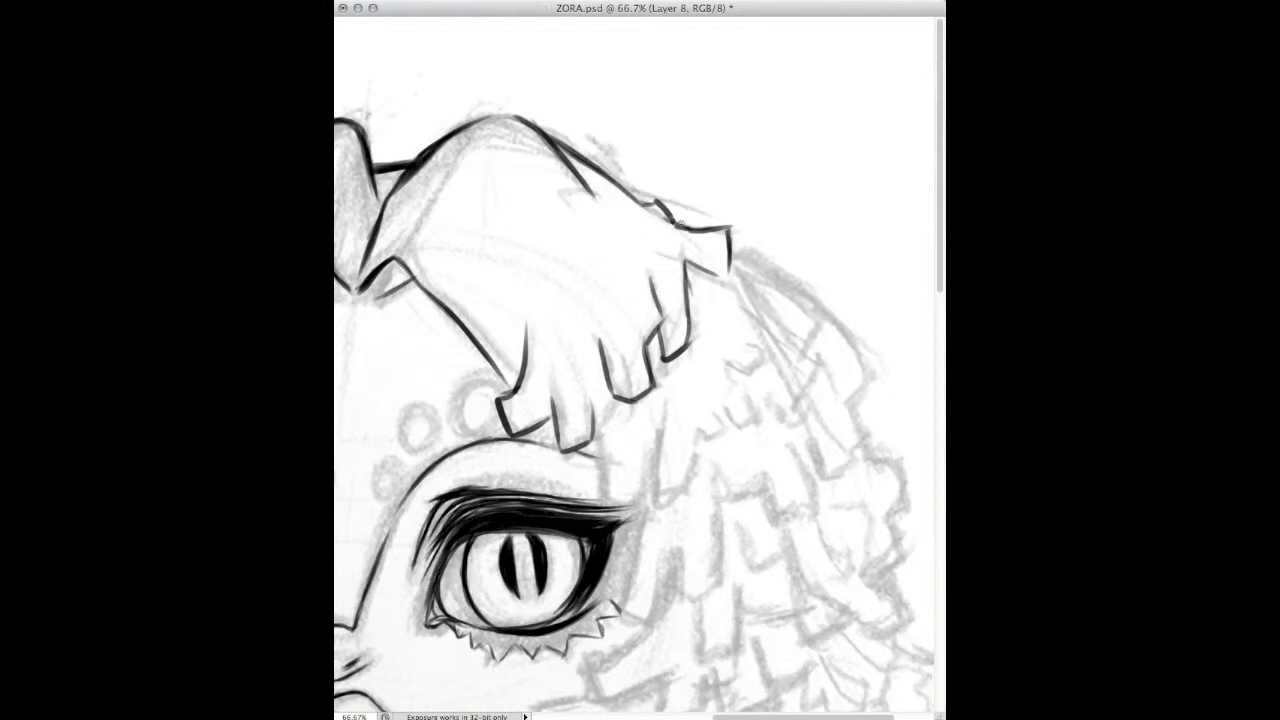
# Ink the next tiers of squared locks beside the right eye and the hair's upper right outline.
pyautogui.moveTo(700, 400); pyautogui.dragTo(605, 290)
pyautogui.moveTo(540, 330); pyautogui.dragTo(555, 392)
pyautogui.moveTo(600, 322); pyautogui.dragTo(655, 290)
pyautogui.moveTo(640, 135)
pyautogui.mouseDown()
pyautogui.moveTo(712, 195)
pyautogui.moveTo(700, 300)
pyautogui.mouseUp()
pyautogui.moveTo(706, 305); pyautogui.dragTo(645, 300)
pyautogui.moveTo(645, 140)
pyautogui.mouseDown()
pyautogui.moveTo(782, 265)
pyautogui.moveTo(760, 340)
pyautogui.moveTo(668, 405)
pyautogui.moveTo(640, 365)
pyautogui.mouseUp()
pyautogui.moveTo(625, 365); pyautogui.dragTo(578, 484)
pyautogui.moveTo(585, 405); pyautogui.dragTo(548, 500)
pyautogui.moveTo(545, 390); pyautogui.dragTo(520, 505)
pyautogui.moveTo(640, 415); pyautogui.dragTo(660, 450)
pyautogui.moveTo(660, 370); pyautogui.dragTo(692, 401)
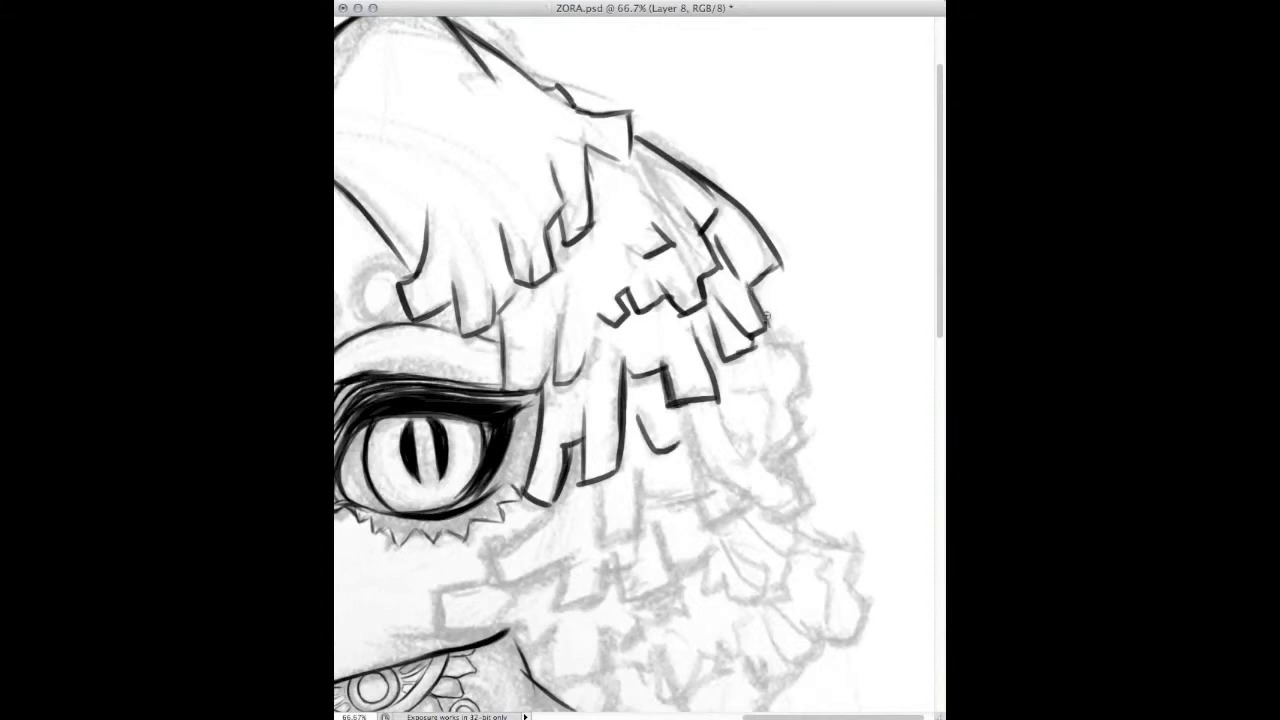
# Ink the squared locks of the right hair beside the cheek and out to its widest point.
pyautogui.moveTo(765, 336)
pyautogui.mouseDown()
pyautogui.moveTo(787, 444)
pyautogui.moveTo(756, 409)
pyautogui.moveTo(811, 493)
pyautogui.moveTo(730, 478)
pyautogui.mouseUp()
pyautogui.moveTo(705, 425); pyautogui.dragTo(645, 515)
pyautogui.moveTo(640, 462); pyautogui.dragTo(578, 490)
pyautogui.moveTo(590, 405)
pyautogui.mouseDown()
pyautogui.moveTo(517, 581)
pyautogui.moveTo(675, 583)
pyautogui.moveTo(748, 512)
pyautogui.mouseUp()
pyautogui.scroll(-5, 757, 306)
pyautogui.moveTo(800, 280); pyautogui.dragTo(852, 395)
pyautogui.moveTo(735, 315); pyautogui.dragTo(705, 355)
pyautogui.moveTo(790, 270); pyautogui.dragTo(748, 322)
pyautogui.moveTo(775, 345)
pyautogui.mouseDown()
pyautogui.moveTo(730, 356)
pyautogui.moveTo(756, 340)
pyautogui.mouseUp()
pyautogui.moveTo(502, 332)
pyautogui.mouseDown()
pyautogui.moveTo(512, 382)
pyautogui.moveTo(560, 435)
pyautogui.mouseUp()
pyautogui.moveTo(550, 400); pyautogui.dragTo(655, 380)
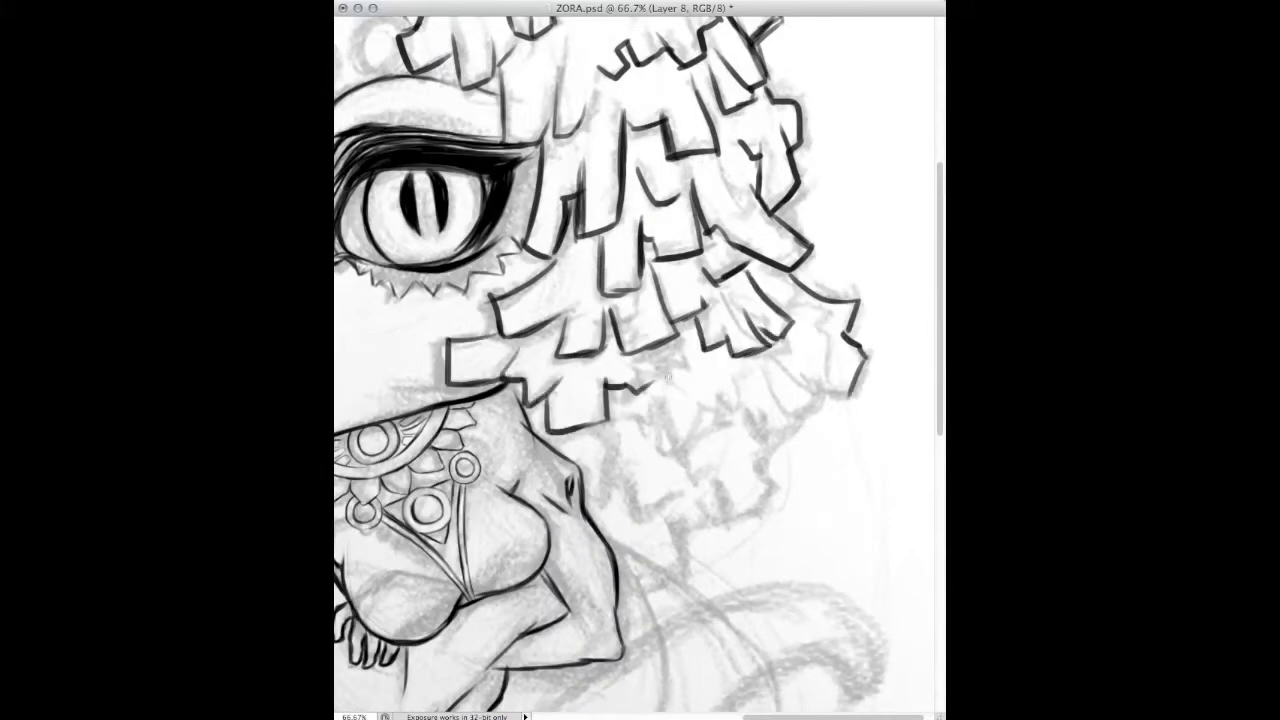
# Ink the lowest squared locks of the right hair above the shoulder and along its bottom edge.
pyautogui.moveTo(690, 340); pyautogui.dragTo(650, 450)
pyautogui.moveTo(760, 360); pyautogui.dragTo(680, 455)
pyautogui.moveTo(600, 445); pyautogui.dragTo(665, 520)
pyautogui.moveTo(665, 535); pyautogui.dragTo(725, 515)
pyautogui.moveTo(770, 425); pyautogui.dragTo(775, 490)
pyautogui.moveTo(730, 470); pyautogui.dragTo(720, 505)
pyautogui.moveTo(775, 440); pyautogui.dragTo(840, 370)
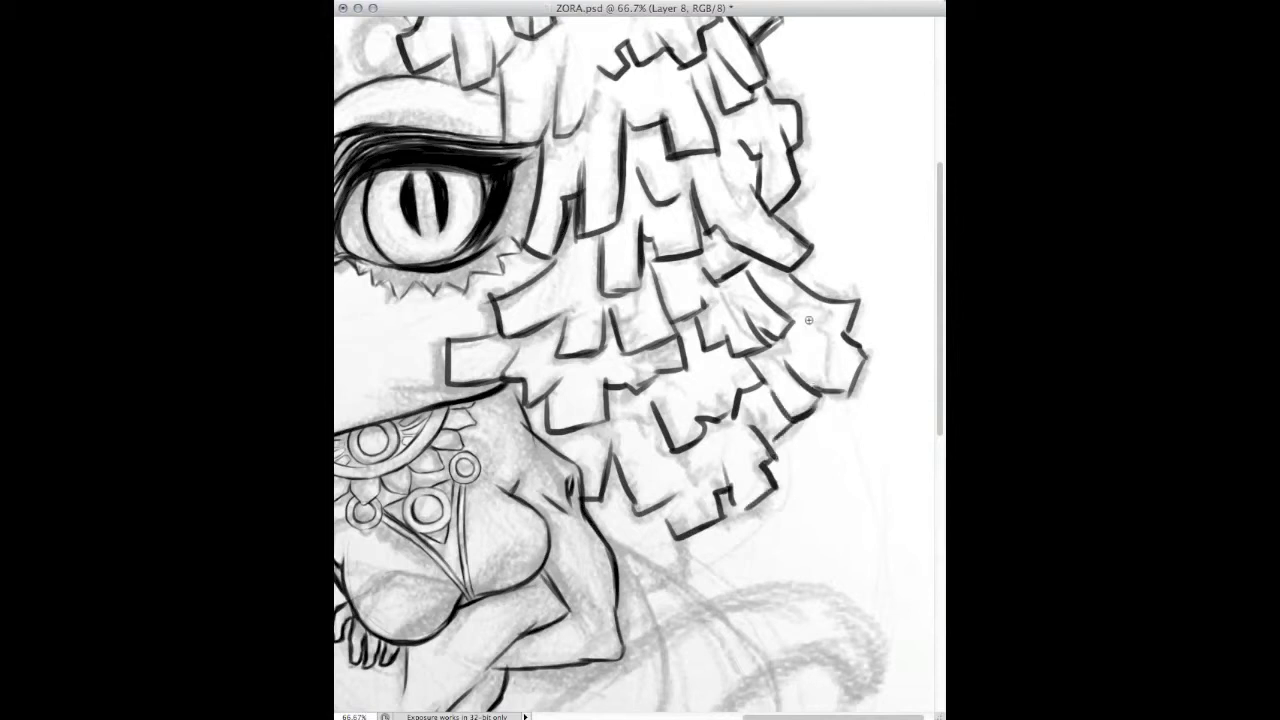
# Add inner lock lines and connecting edges to the outermost tufts of the right hair.
pyautogui.moveTo(830, 310); pyautogui.dragTo(790, 355)
pyautogui.moveTo(775, 300); pyautogui.dragTo(748, 341)
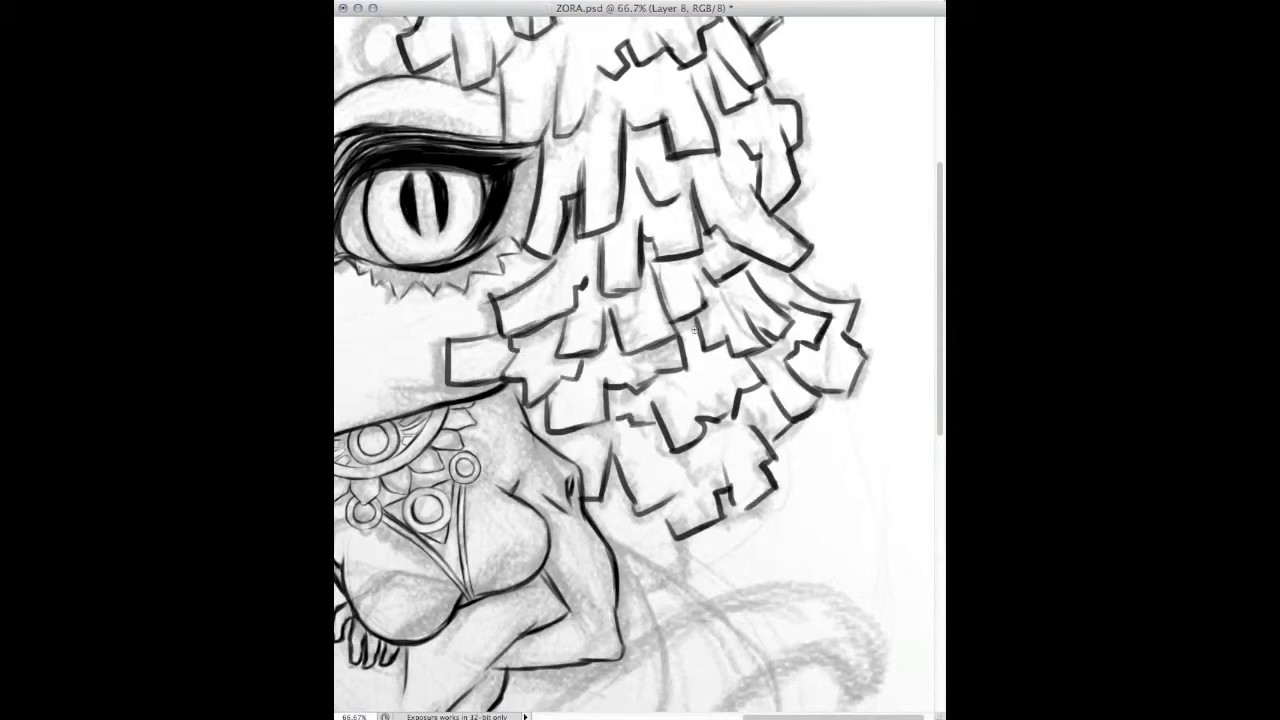
pyautogui.moveTo(857, 376); pyautogui.dragTo(835, 312)
pyautogui.moveTo(858, 296); pyautogui.dragTo(787, 268)
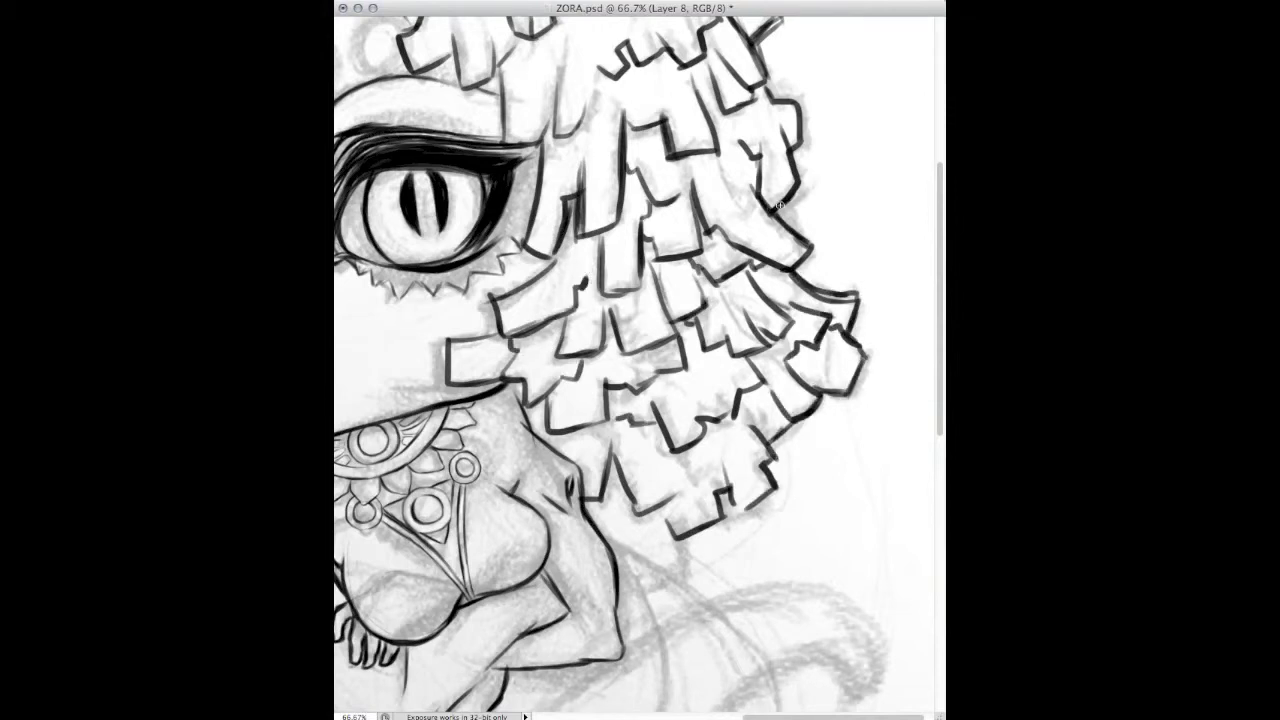
# Add short shading strokes to the raised hair peak left of the parting.
pyautogui.scroll(5, 779, 205)
pyautogui.hscroll(-2, 779, 205)
pyautogui.moveTo(720, 212)
pyautogui.mouseDown()
pyautogui.moveTo(690, 165)
pyautogui.moveTo(482, 52)
pyautogui.mouseUp()
pyautogui.moveTo(436, 94); pyautogui.dragTo(403, 158)
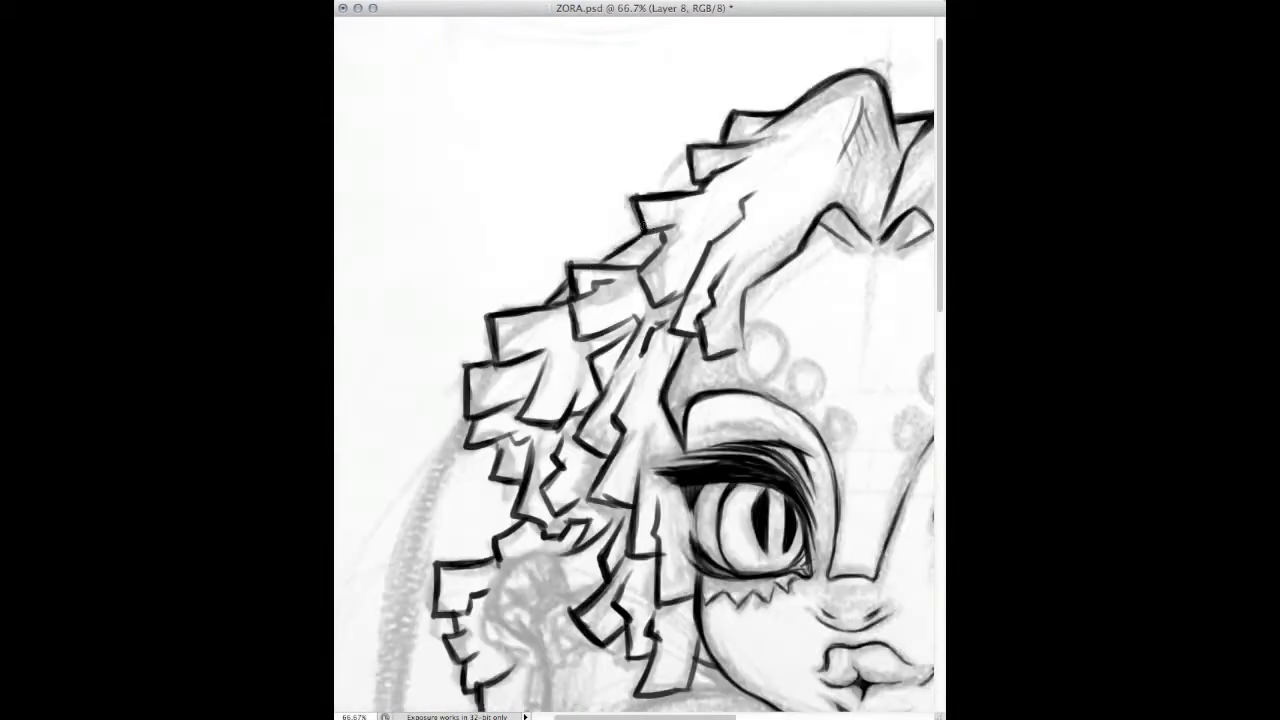
# Ink the long curved outline from behind the left hair down past the smaller figure to the tail.
pyautogui.scroll(-1, 785, 220)
pyautogui.hscroll(-2, 785, 220)
pyautogui.moveTo(512, 196); pyautogui.dragTo(446, 540)
pyautogui.moveTo(540, 160)
pyautogui.mouseDown()
pyautogui.moveTo(503, 197)
pyautogui.moveTo(448, 580)
pyautogui.mouseUp()
pyautogui.scroll(-8, 457, 240)
pyautogui.hscroll(-1, 457, 240)
pyautogui.moveTo(457, 240); pyautogui.dragTo(560, 480)
pyautogui.moveTo(560, 480); pyautogui.dragTo(590, 515)
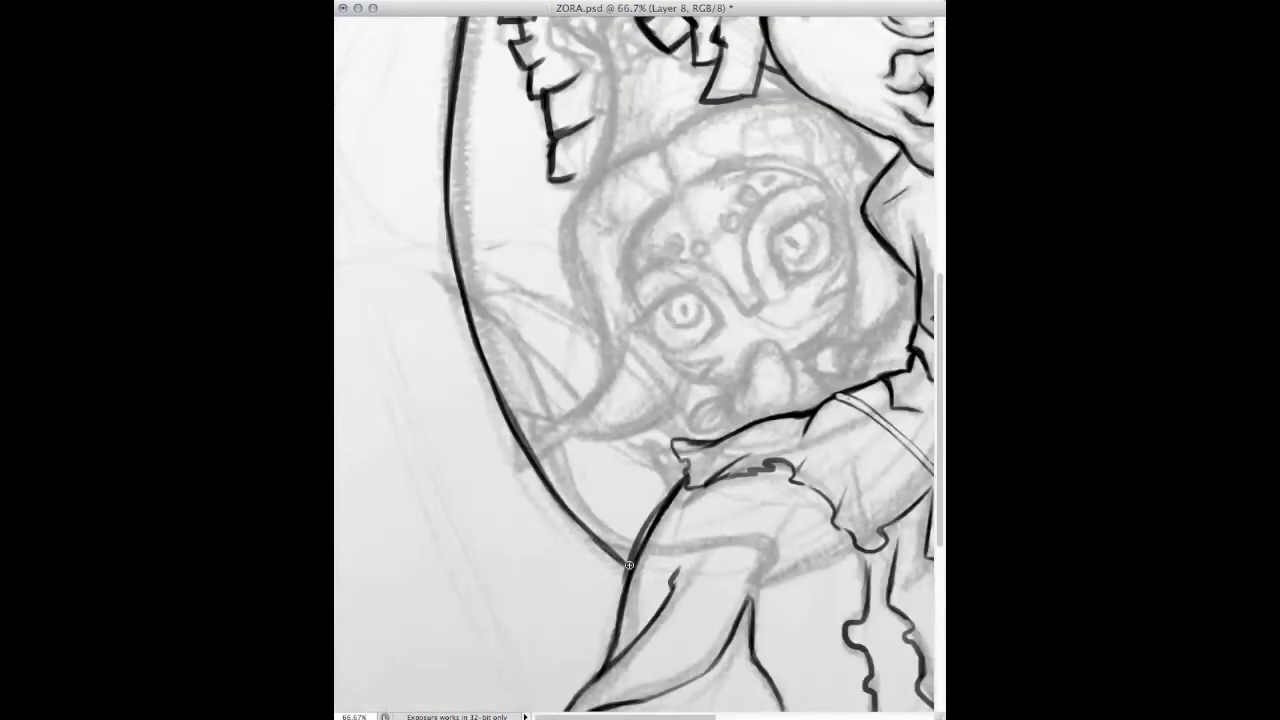
pyautogui.moveTo(512, 416); pyautogui.dragTo(625, 565)
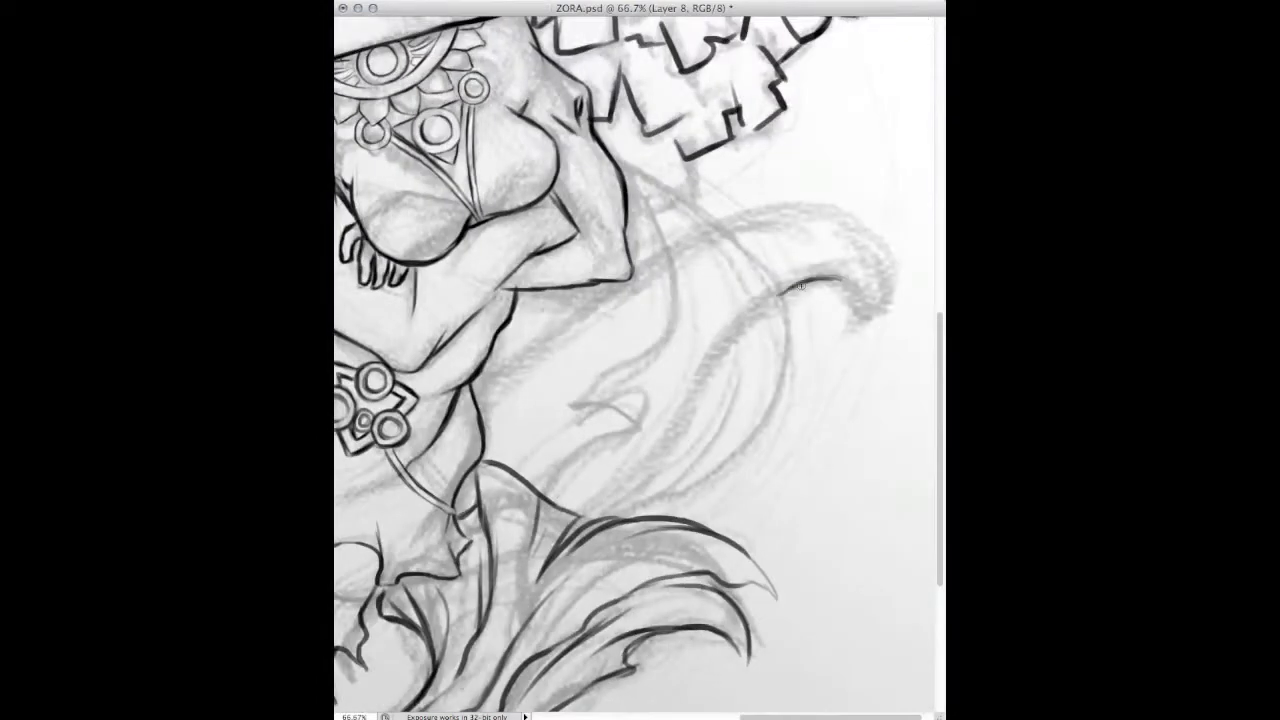
# Ink the long shape with a curled tip that rises from behind the waist towards the right.
pyautogui.moveTo(800, 287); pyautogui.dragTo(600, 518)
pyautogui.moveTo(600, 518)
pyautogui.mouseDown()
pyautogui.moveTo(720, 370)
pyautogui.moveTo(858, 322)
pyautogui.mouseUp()
pyautogui.moveTo(753, 218)
pyautogui.mouseDown()
pyautogui.moveTo(500, 365)
pyautogui.moveTo(660, 258)
pyautogui.moveTo(868, 242)
pyautogui.moveTo(735, 335)
pyautogui.moveTo(594, 319)
pyautogui.mouseUp()
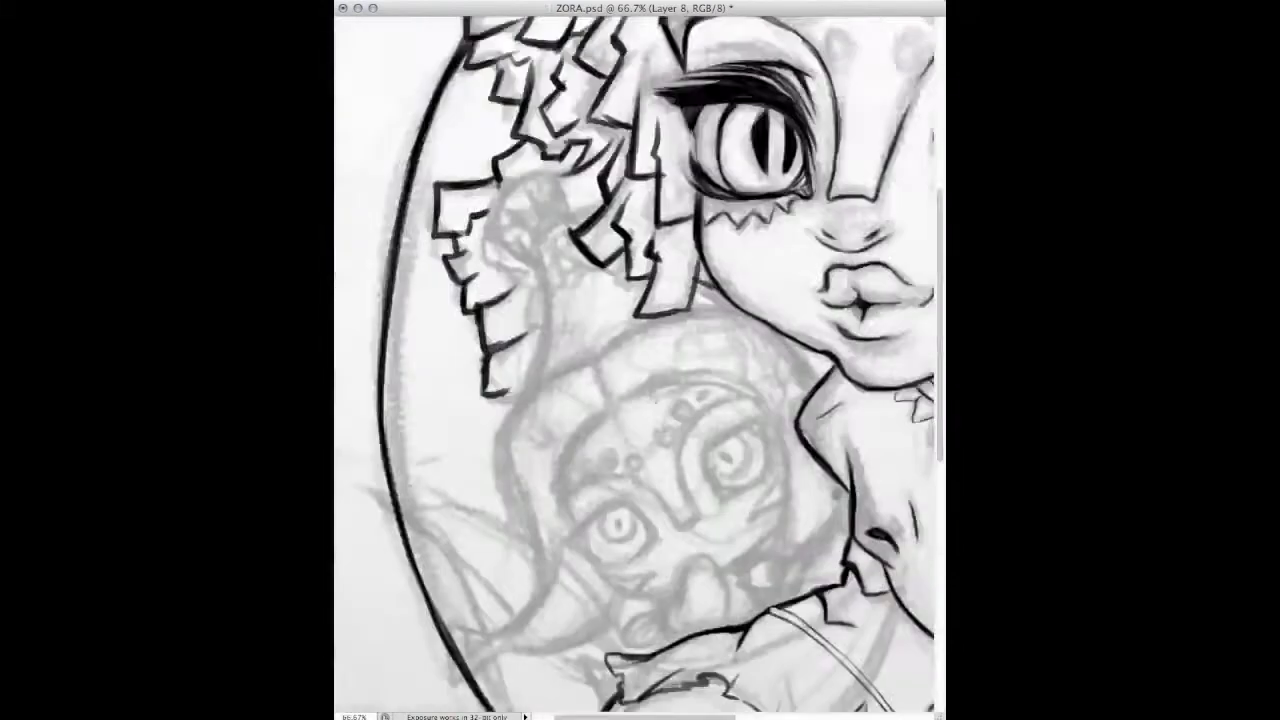
pyautogui.press('super+minus')
pyautogui.press('super+minus')
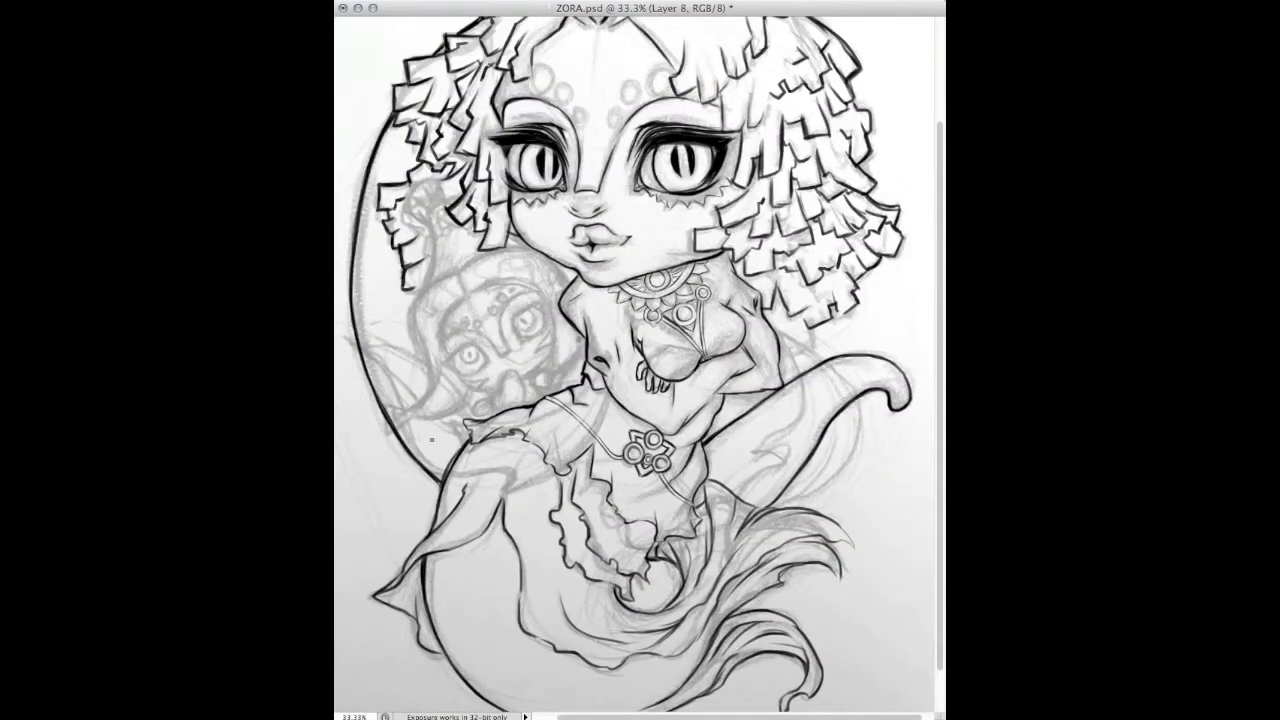
pyautogui.press('super+minus')
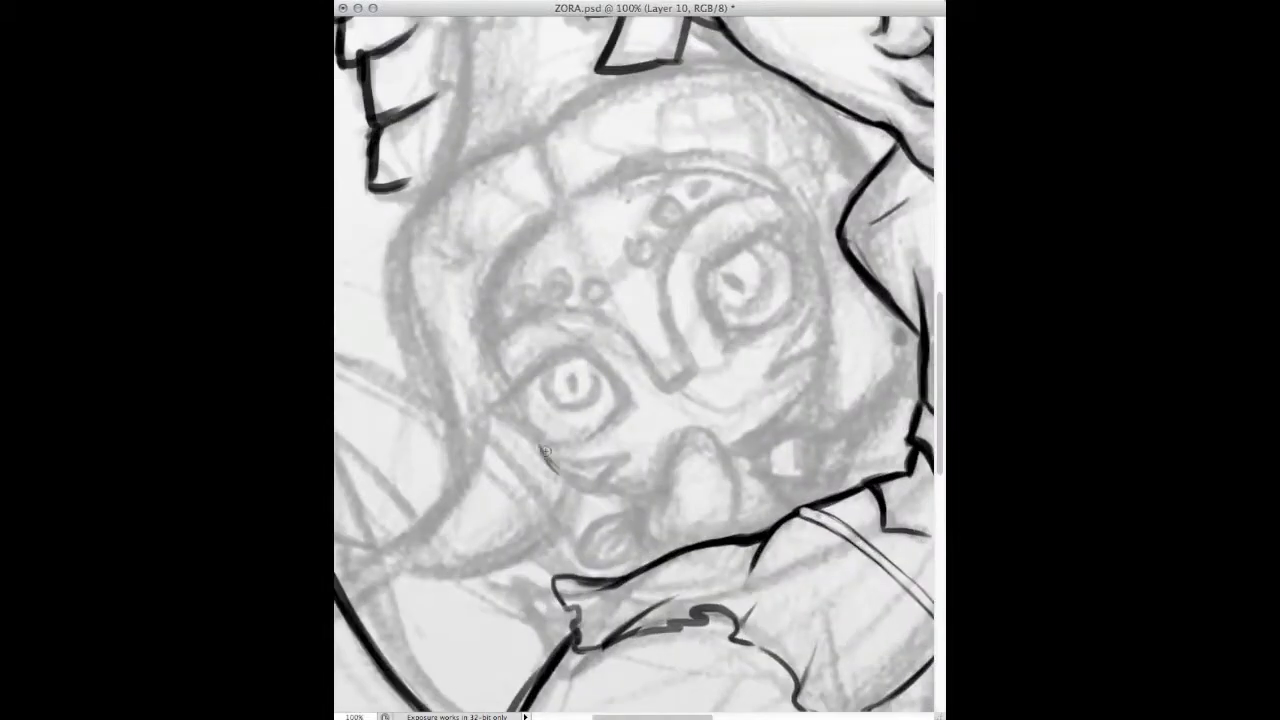
# Ink the smaller figure's lower cheek curve and the rounded shapes below its face on Layer 10.
pyautogui.moveTo(545, 452); pyautogui.dragTo(620, 490)
pyautogui.moveTo(672, 440)
pyautogui.mouseDown()
pyautogui.moveTo(668, 482)
pyautogui.moveTo(735, 528)
pyautogui.mouseUp()
pyautogui.moveTo(662, 486); pyautogui.dragTo(640, 558)
pyautogui.moveTo(915, 395); pyautogui.dragTo(765, 420)
# Ink the smaller figure's parted head outline, inner hairline and pointed lock on the right side of the face.
pyautogui.moveTo(430, 230)
pyautogui.mouseDown()
pyautogui.moveTo(502, 190)
pyautogui.moveTo(550, 186)
pyautogui.mouseUp()
pyautogui.moveTo(560, 300); pyautogui.dragTo(810, 375)
pyautogui.moveTo(655, 320)
pyautogui.mouseDown()
pyautogui.moveTo(615, 350)
pyautogui.moveTo(578, 415)
pyautogui.mouseUp()
pyautogui.moveTo(615, 243)
pyautogui.mouseDown()
pyautogui.moveTo(518, 348)
pyautogui.moveTo(555, 515)
pyautogui.mouseUp()
pyautogui.moveTo(500, 350); pyautogui.dragTo(565, 540)
pyautogui.moveTo(650, 220); pyautogui.dragTo(765, 170)
pyautogui.moveTo(672, 210); pyautogui.dragTo(610, 248)
pyautogui.moveTo(715, 185); pyautogui.dragTo(815, 165)
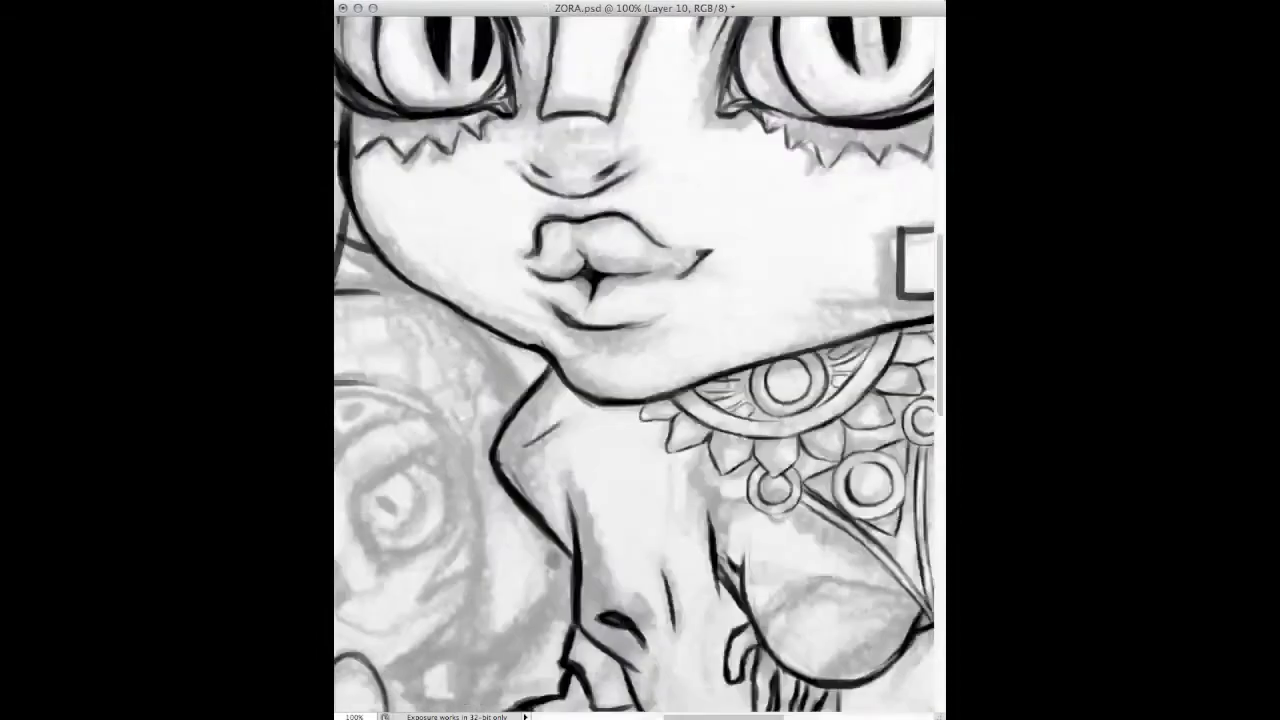
pyautogui.moveTo(500, 380); pyautogui.dragTo(680, 290)
pyautogui.moveTo(620, 296)
pyautogui.mouseDown()
pyautogui.moveTo(660, 500)
pyautogui.moveTo(630, 585)
pyautogui.moveTo(735, 450)
pyautogui.mouseUp()
pyautogui.moveTo(598, 288); pyautogui.dragTo(658, 426)
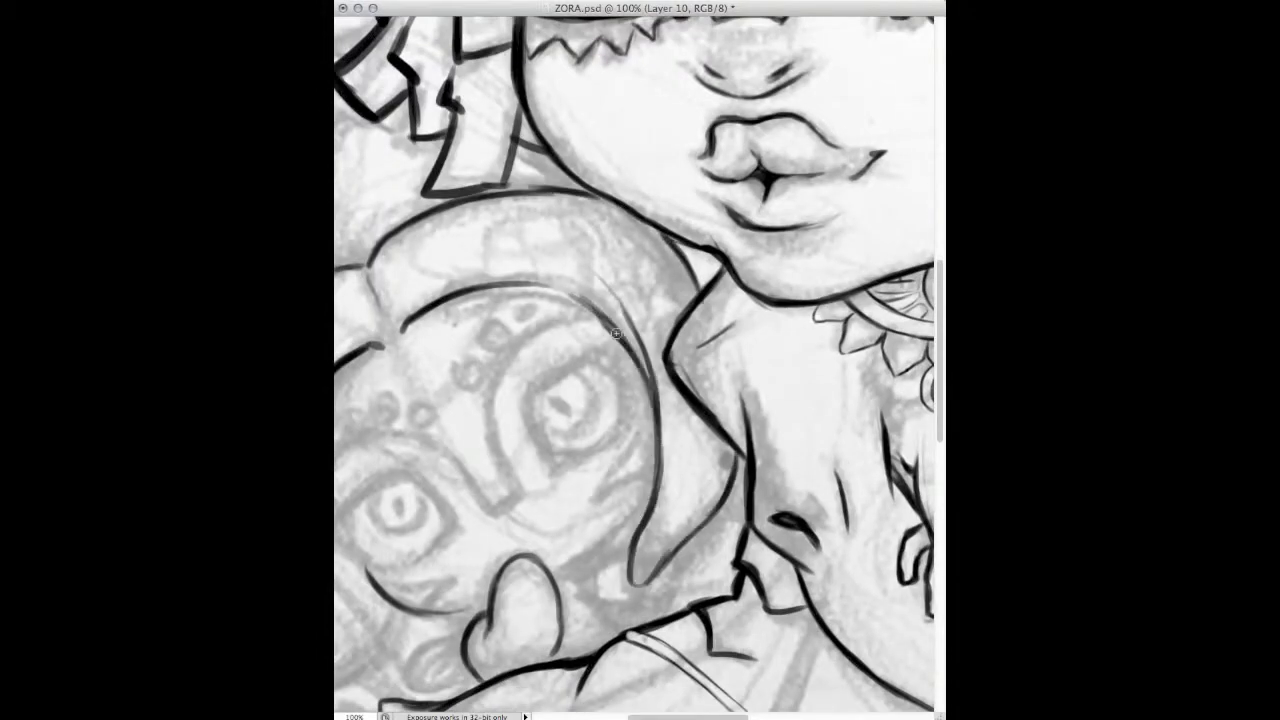
# Ink the left side of the smaller figure's head and its long pointed lock reaching the big curved outline.
pyautogui.moveTo(604, 318); pyautogui.dragTo(904, 20)
pyautogui.moveTo(569, 268); pyautogui.dragTo(606, 352)
pyautogui.moveTo(696, 262); pyautogui.dragTo(610, 334)
pyautogui.moveTo(612, 198); pyautogui.dragTo(536, 304)
pyautogui.moveTo(540, 300)
pyautogui.mouseDown()
pyautogui.moveTo(671, 243)
pyautogui.moveTo(705, 250)
pyautogui.mouseUp()
pyautogui.moveTo(655, 285)
pyautogui.mouseDown()
pyautogui.moveTo(595, 342)
pyautogui.moveTo(662, 272)
pyautogui.mouseUp()
pyautogui.moveTo(650, 300)
pyautogui.mouseDown()
pyautogui.moveTo(418, 357)
pyautogui.moveTo(304, 428)
pyautogui.mouseUp()
pyautogui.moveTo(745, 338); pyautogui.dragTo(706, 400)
# Ink the smaller figure's cheek markings, the hatched oval beneath the face and the rounded shapes beside the right lock.
pyautogui.moveTo(764, 342)
pyautogui.mouseDown()
pyautogui.moveTo(786, 380)
pyautogui.moveTo(736, 310)
pyautogui.moveTo(712, 334)
pyautogui.mouseUp()
pyautogui.moveTo(762, 334); pyautogui.dragTo(812, 352)
pyautogui.moveTo(572, 390); pyautogui.dragTo(532, 436)
pyautogui.moveTo(578, 410); pyautogui.dragTo(562, 440)
pyautogui.moveTo(600, 330); pyautogui.dragTo(655, 430)
pyautogui.moveTo(545, 430)
pyautogui.mouseDown()
pyautogui.moveTo(620, 436)
pyautogui.moveTo(622, 456)
pyautogui.mouseUp()
pyautogui.moveTo(812, 268); pyautogui.dragTo(790, 310)
pyautogui.moveTo(764, 345); pyautogui.dragTo(810, 322)
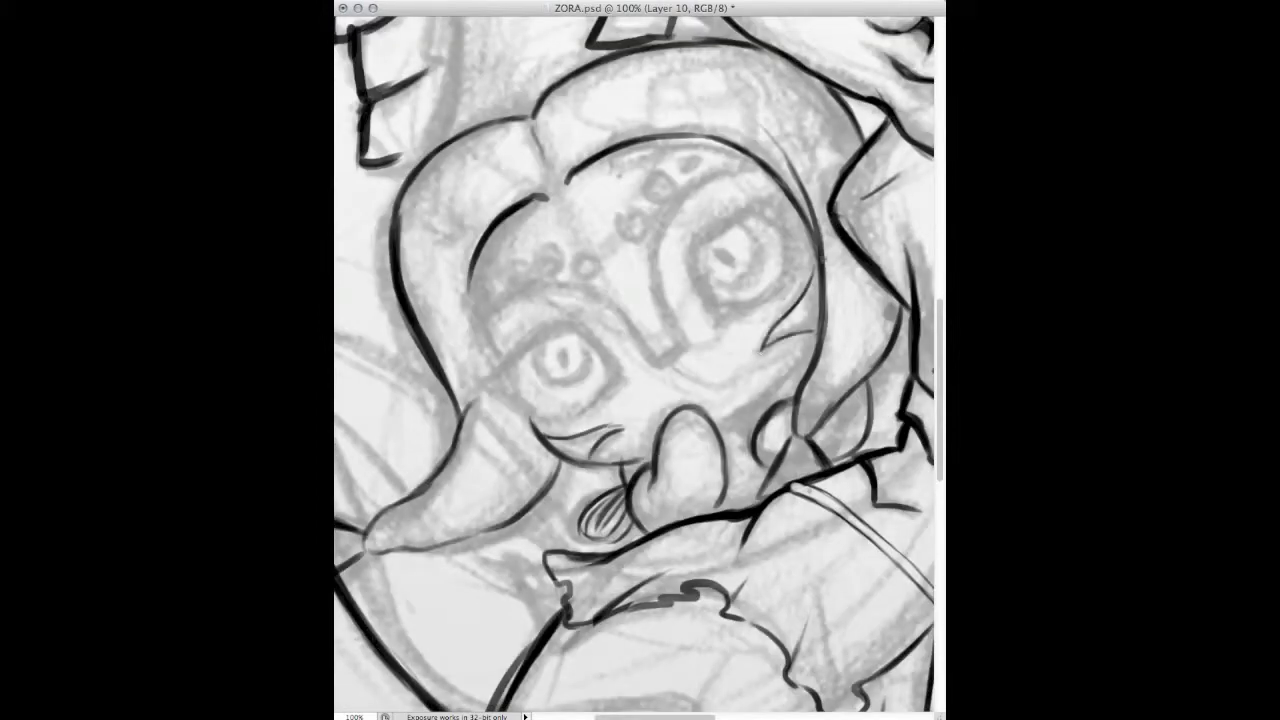
# Ink the brow curves around both of the smaller figure's eyes, joining them at the nose bridge.
pyautogui.moveTo(768, 168)
pyautogui.mouseDown()
pyautogui.moveTo(652, 245)
pyautogui.moveTo(670, 335)
pyautogui.mouseUp()
pyautogui.moveTo(538, 286)
pyautogui.mouseDown()
pyautogui.moveTo(608, 302)
pyautogui.moveTo(668, 356)
pyautogui.mouseUp()
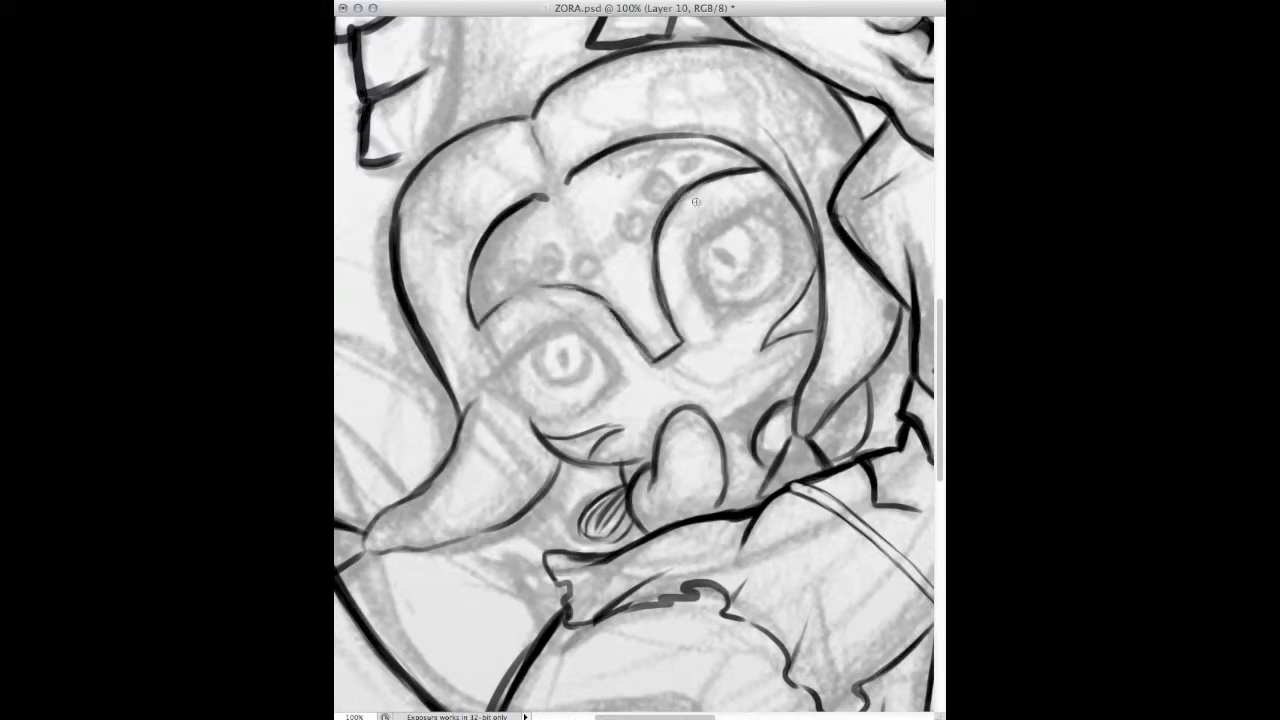
pyautogui.moveTo(753, 170); pyautogui.dragTo(672, 340)
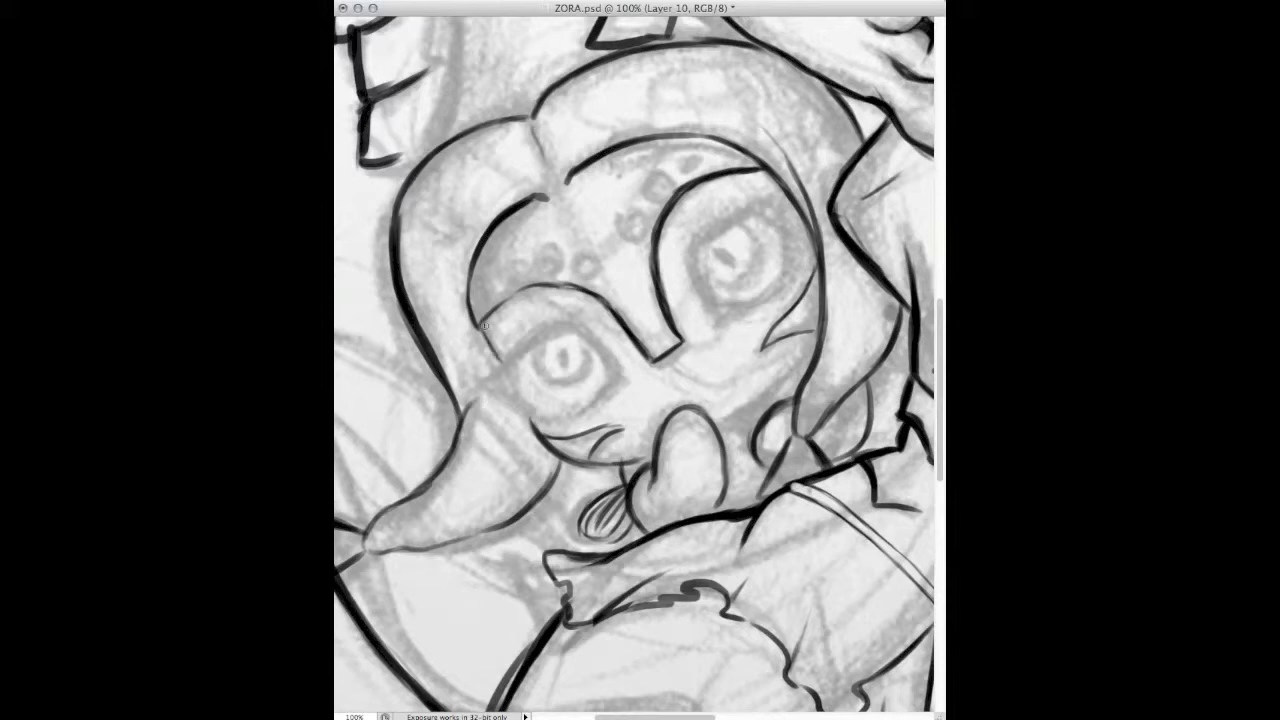
# Ink the smaller figure's eyes with almond outlines, round irises and slit pupils.
pyautogui.moveTo(698, 270); pyautogui.dragTo(763, 205)
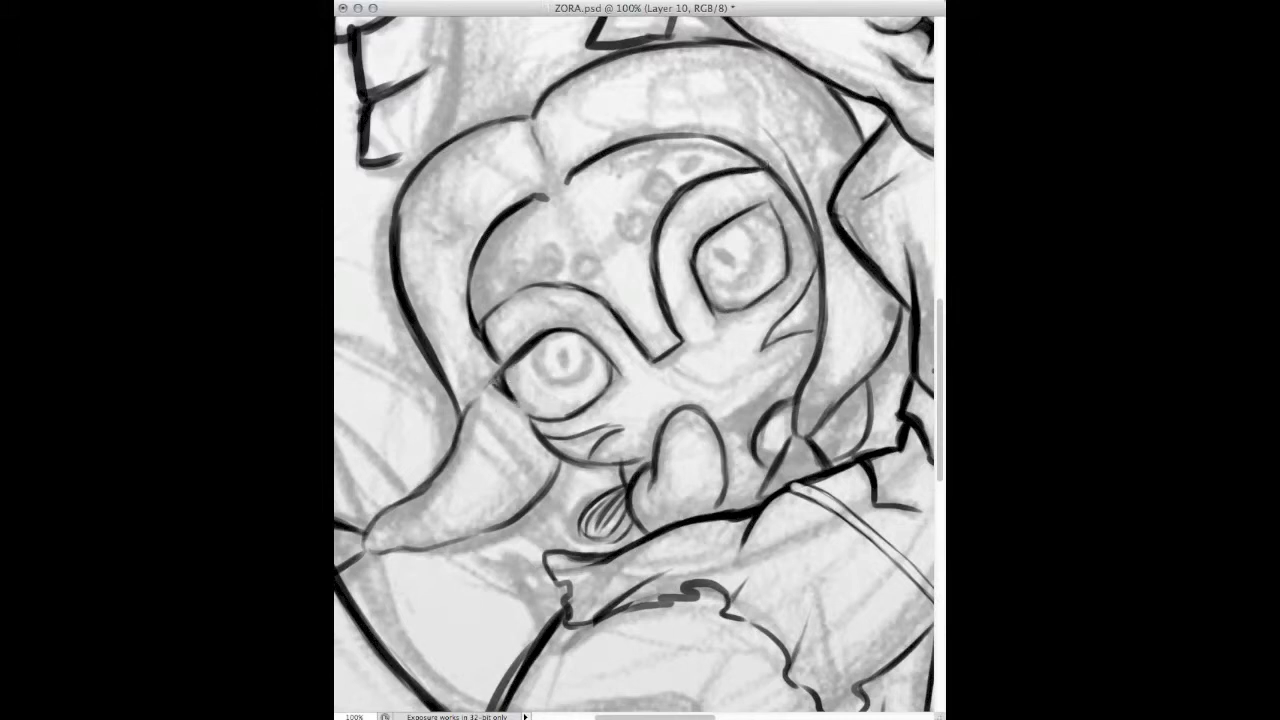
pyautogui.moveTo(747, 214)
pyautogui.mouseDown()
pyautogui.moveTo(789, 265)
pyautogui.moveTo(756, 295)
pyautogui.mouseUp()
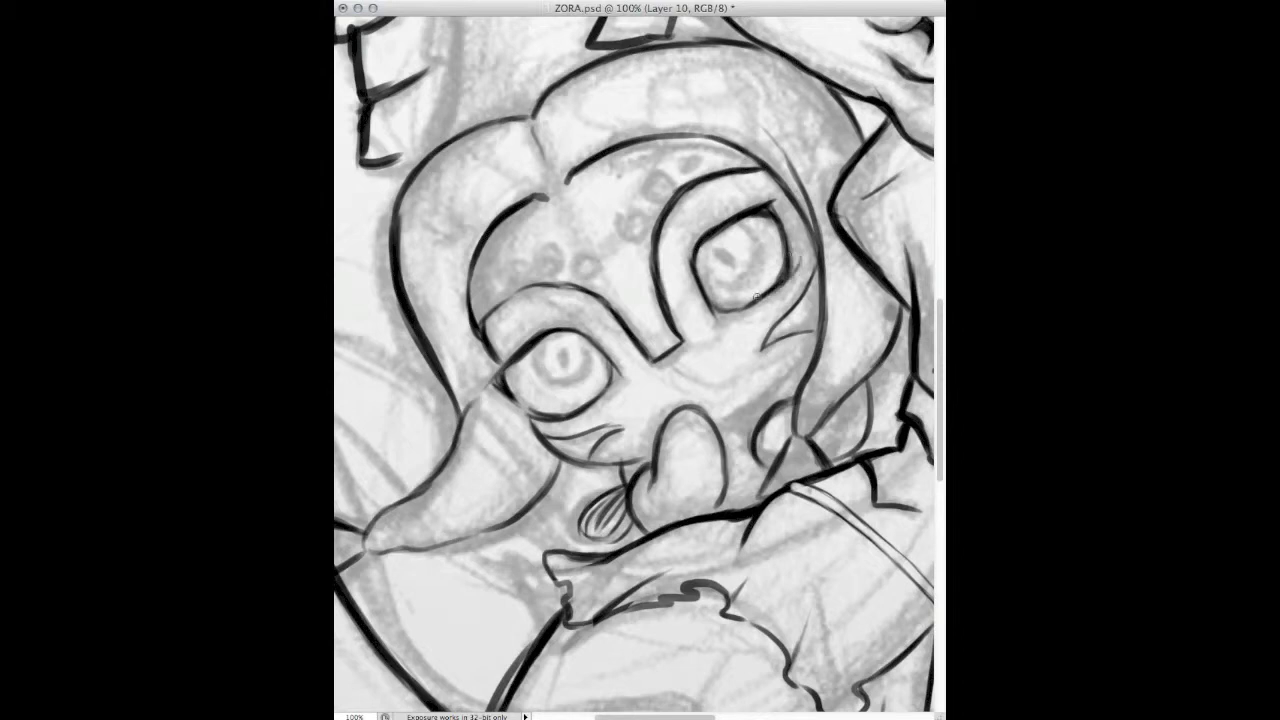
pyautogui.moveTo(529, 355); pyautogui.dragTo(488, 386)
pyautogui.moveTo(692, 262); pyautogui.dragTo(768, 200)
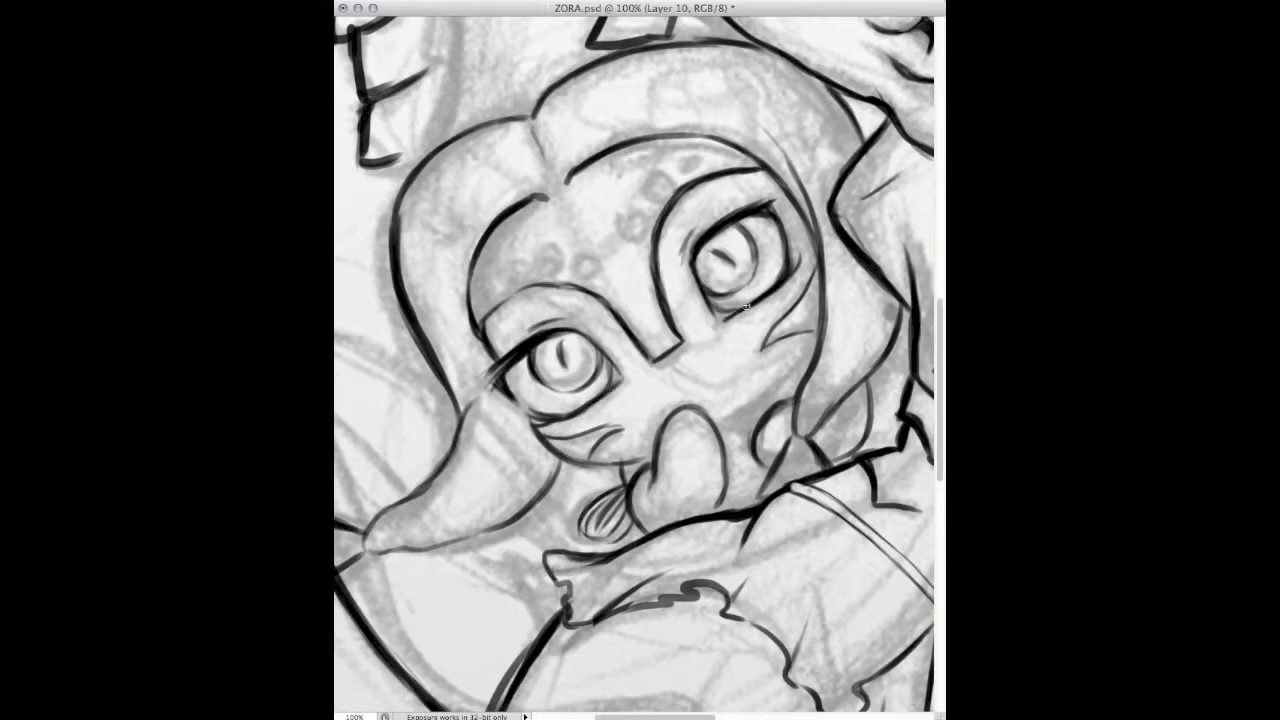
# Ink the raised stalk on top of the smaller figure's head and the ribbed fan at its tip.
pyautogui.moveTo(745, 307); pyautogui.dragTo(825, 527)
pyautogui.moveTo(545, 126)
pyautogui.mouseDown()
pyautogui.moveTo(482, 165)
pyautogui.moveTo(515, 300)
pyautogui.moveTo(495, 385)
pyautogui.mouseUp()
pyautogui.moveTo(535, 212)
pyautogui.mouseDown()
pyautogui.moveTo(537, 262)
pyautogui.moveTo(498, 186)
pyautogui.mouseUp()
pyautogui.moveTo(578, 124)
pyautogui.mouseDown()
pyautogui.moveTo(490, 160)
pyautogui.moveTo(508, 172)
pyautogui.mouseUp()
pyautogui.moveTo(505, 126)
pyautogui.mouseDown()
pyautogui.moveTo(442, 96)
pyautogui.moveTo(465, 200)
pyautogui.mouseUp()
pyautogui.moveTo(440, 130); pyautogui.dragTo(487, 147)
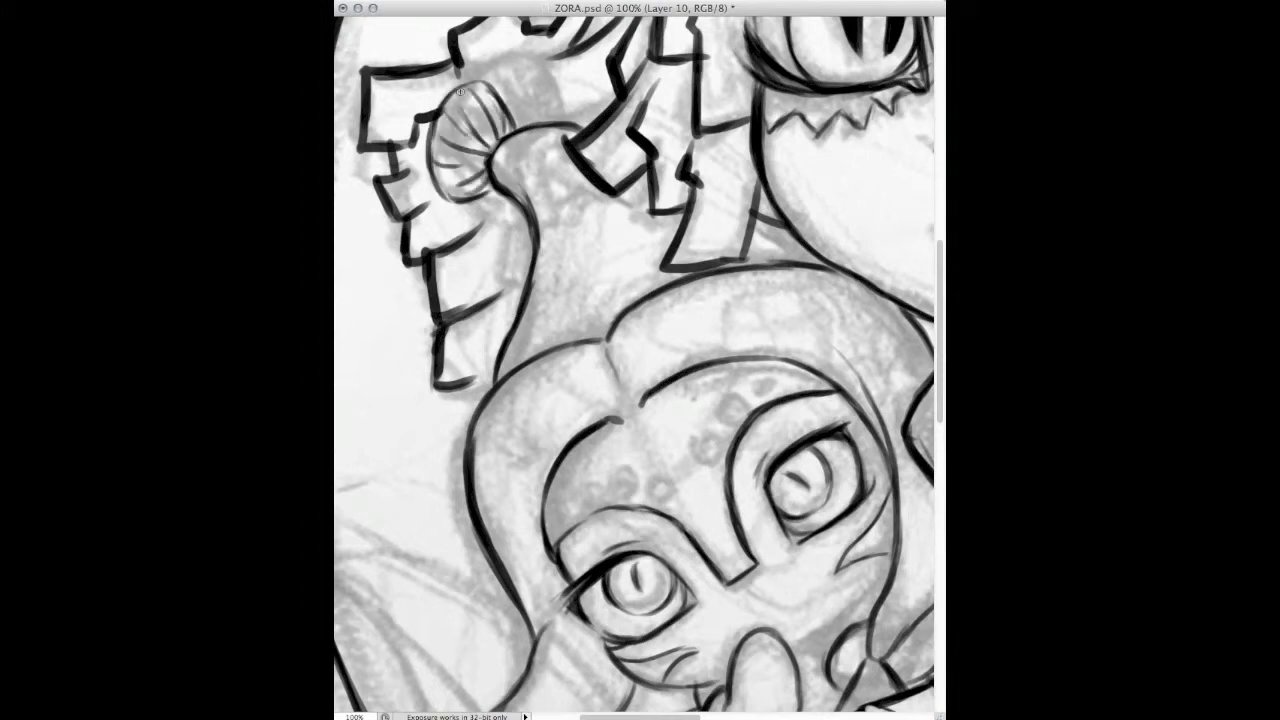
# Ink over the left outline of the smaller figure's head with a cleaner, darker curve.
pyautogui.scroll(-5, 557, 342)
pyautogui.scroll(4, 557, 342)
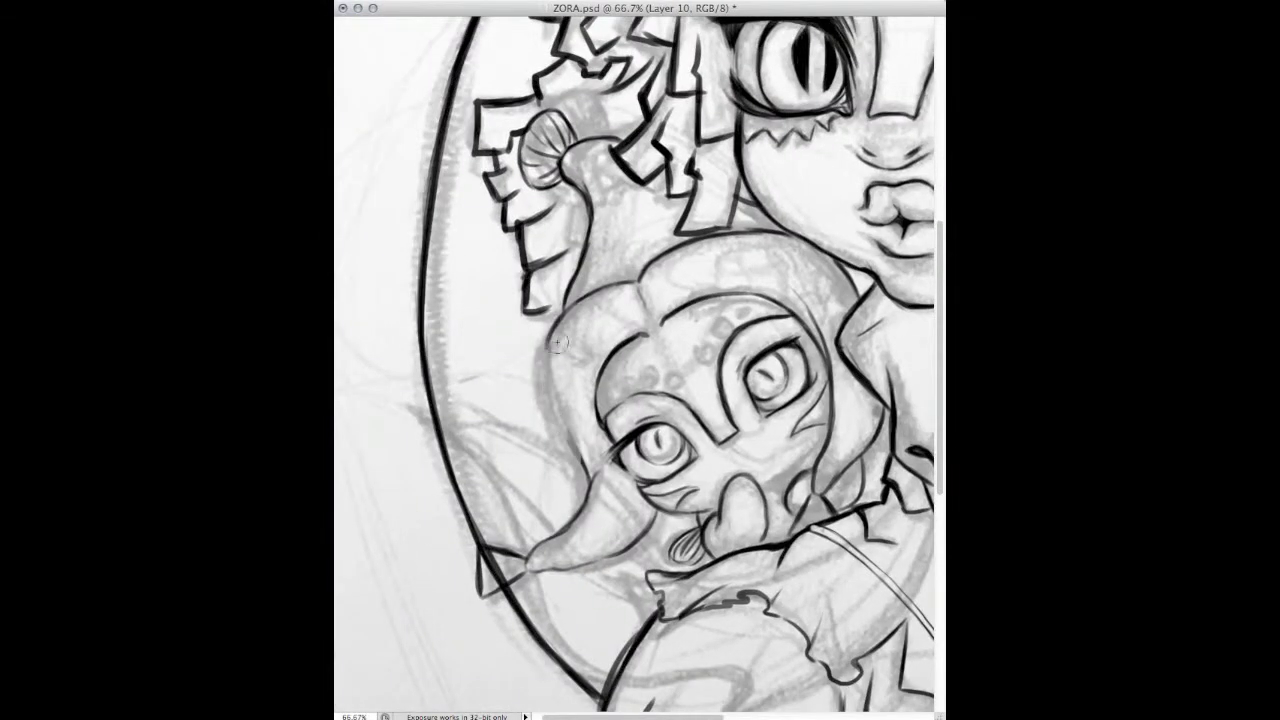
pyautogui.moveTo(572, 456); pyautogui.dragTo(557, 326)
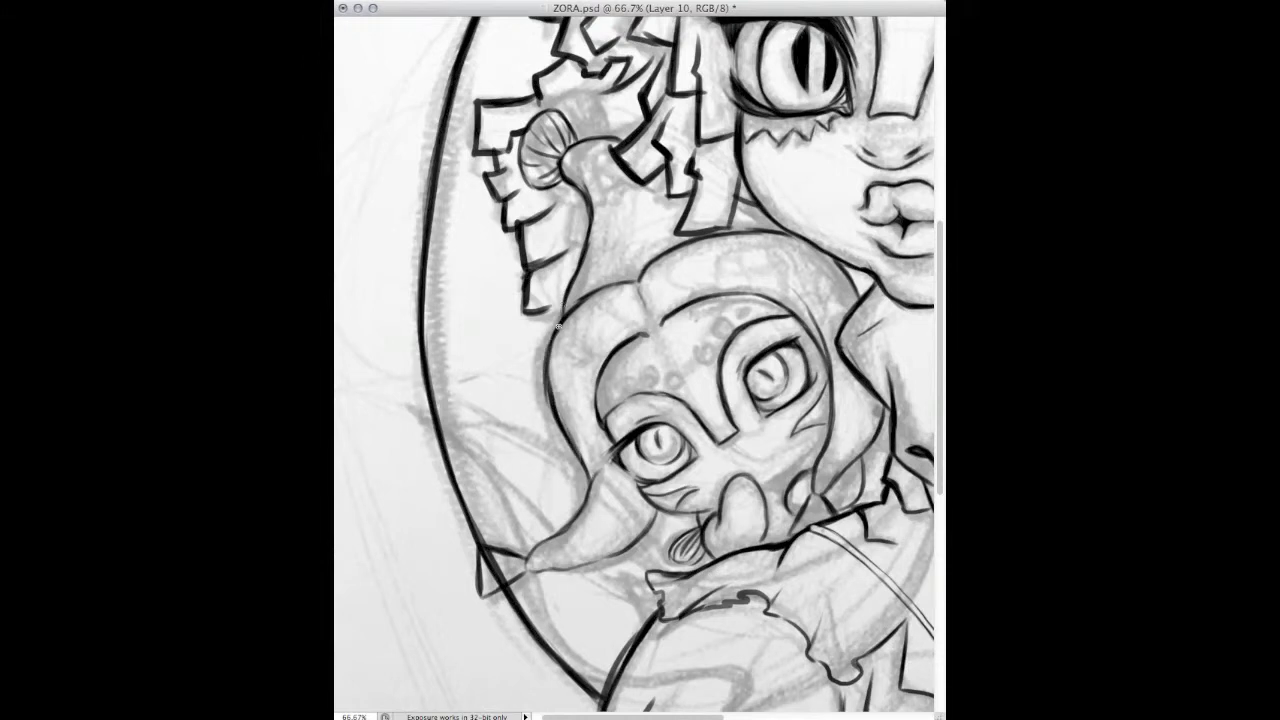
pyautogui.scroll(-3, 634, 360)
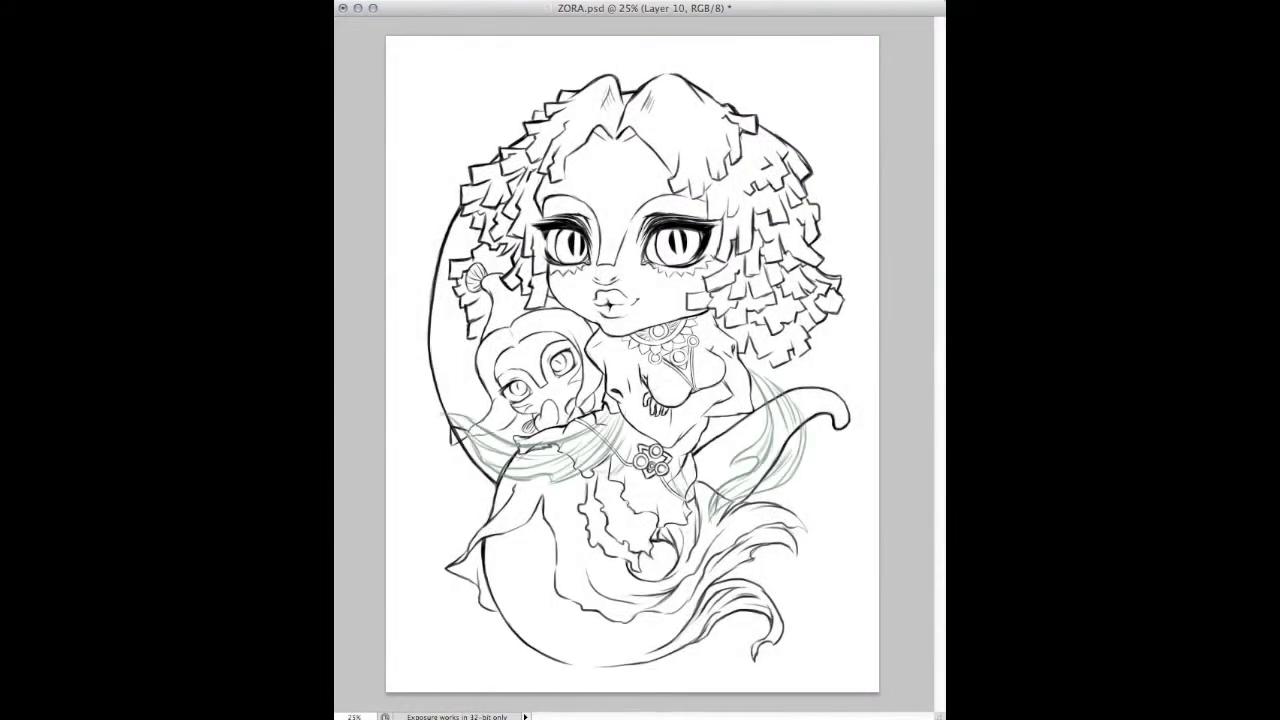
# Thicken the main figure's left brow and nose-bridge line, the adjacent hair edge and the left eye's outline on Layer 8.
pyautogui.moveTo(760, 390)
pyautogui.mouseDown()
pyautogui.moveTo(688, 390)
pyautogui.moveTo(697, 234)
pyautogui.mouseUp()
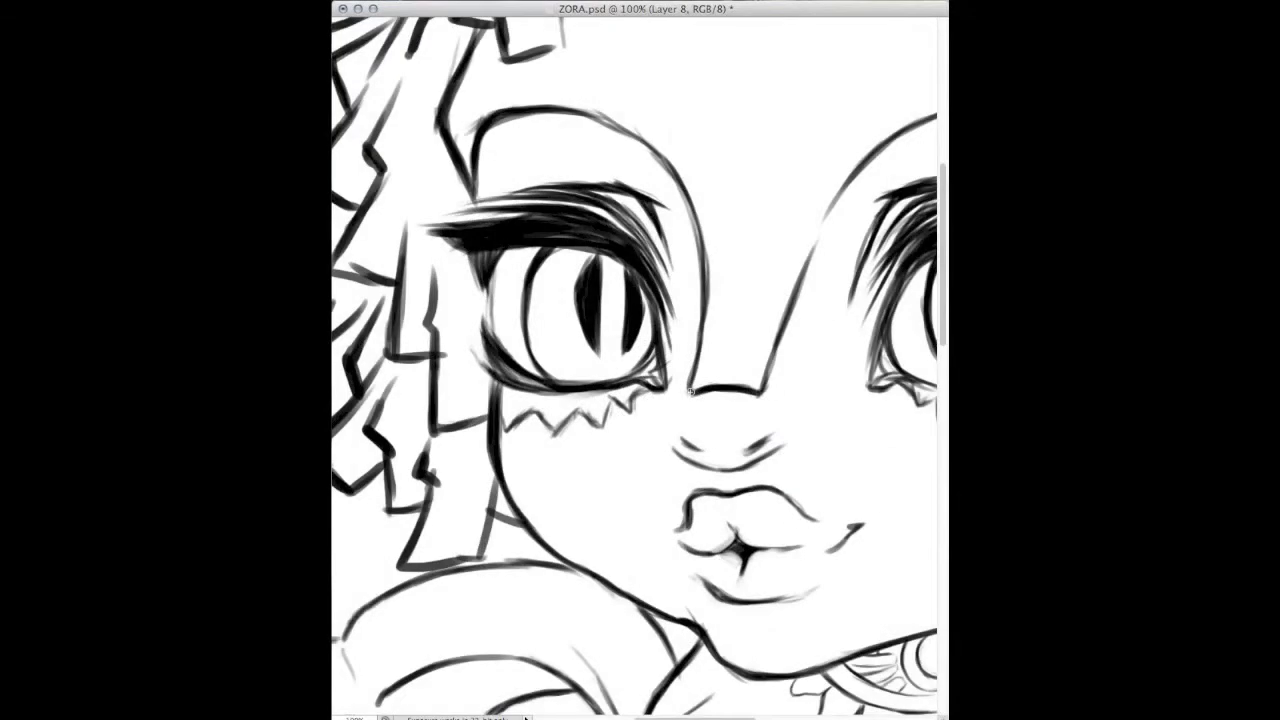
pyautogui.moveTo(668, 170)
pyautogui.mouseDown()
pyautogui.moveTo(565, 106)
pyautogui.moveTo(483, 191)
pyautogui.mouseUp()
pyautogui.moveTo(480, 28); pyautogui.dragTo(442, 120)
pyautogui.moveTo(526, 224); pyautogui.dragTo(612, 250)
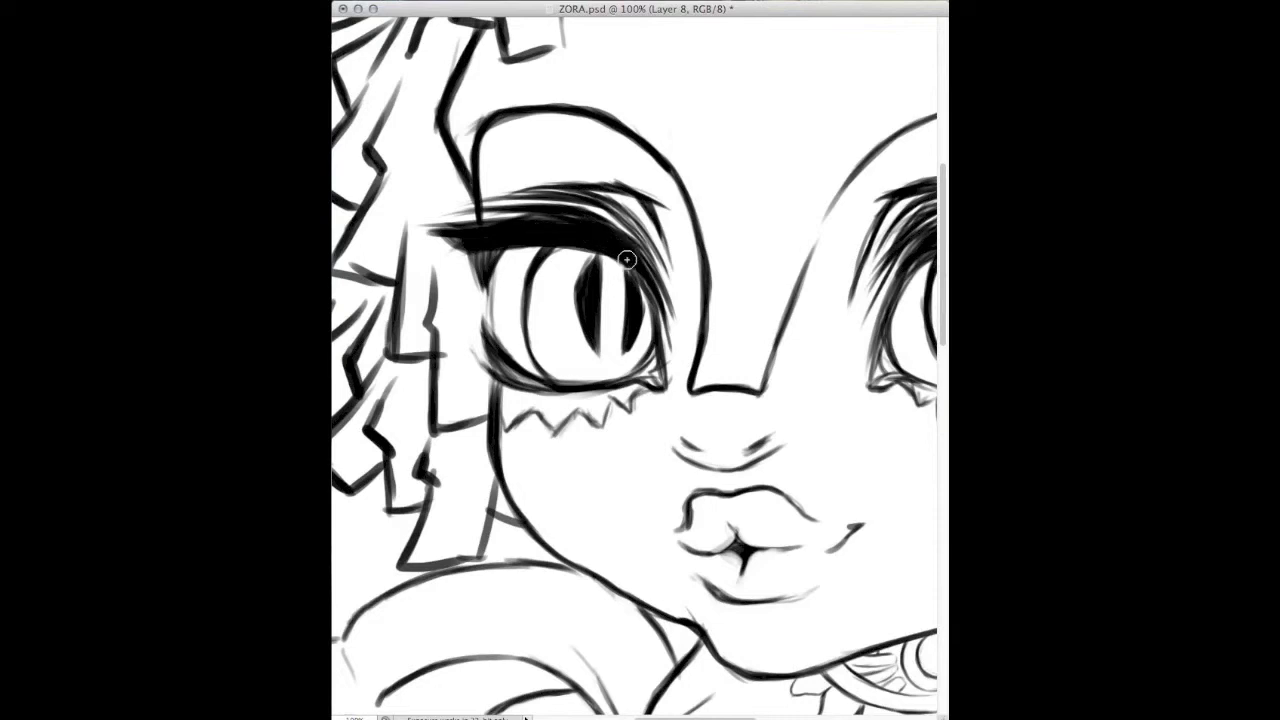
pyautogui.moveTo(500, 382); pyautogui.dragTo(606, 385)
pyautogui.moveTo(514, 381); pyautogui.dragTo(487, 352)
pyautogui.moveTo(487, 352); pyautogui.dragTo(362, 202)
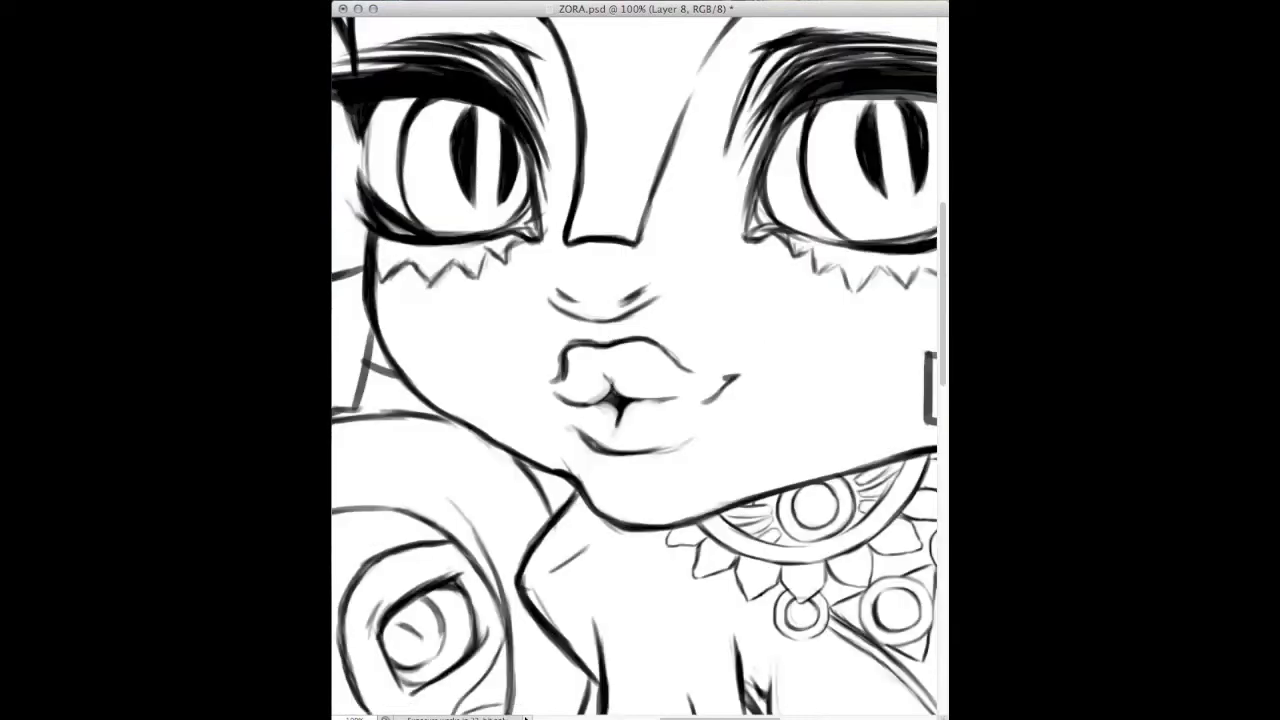
# Thicken the main figure's jawline, right shoulder and outer arm, and the curves of the bust.
pyautogui.moveTo(617, 395); pyautogui.dragTo(387, 645)
pyautogui.moveTo(754, 330); pyautogui.dragTo(538, 372)
pyautogui.moveTo(680, 340); pyautogui.dragTo(515, 415)
pyautogui.moveTo(728, 440); pyautogui.dragTo(660, 490)
pyautogui.moveTo(747, 394); pyautogui.dragTo(782, 129)
pyautogui.moveTo(811, 422)
pyautogui.mouseDown()
pyautogui.moveTo(640, 222)
pyautogui.moveTo(702, 313)
pyautogui.mouseUp()
pyautogui.moveTo(775, 431); pyautogui.dragTo(806, 526)
pyautogui.moveTo(644, 381); pyautogui.dragTo(698, 505)
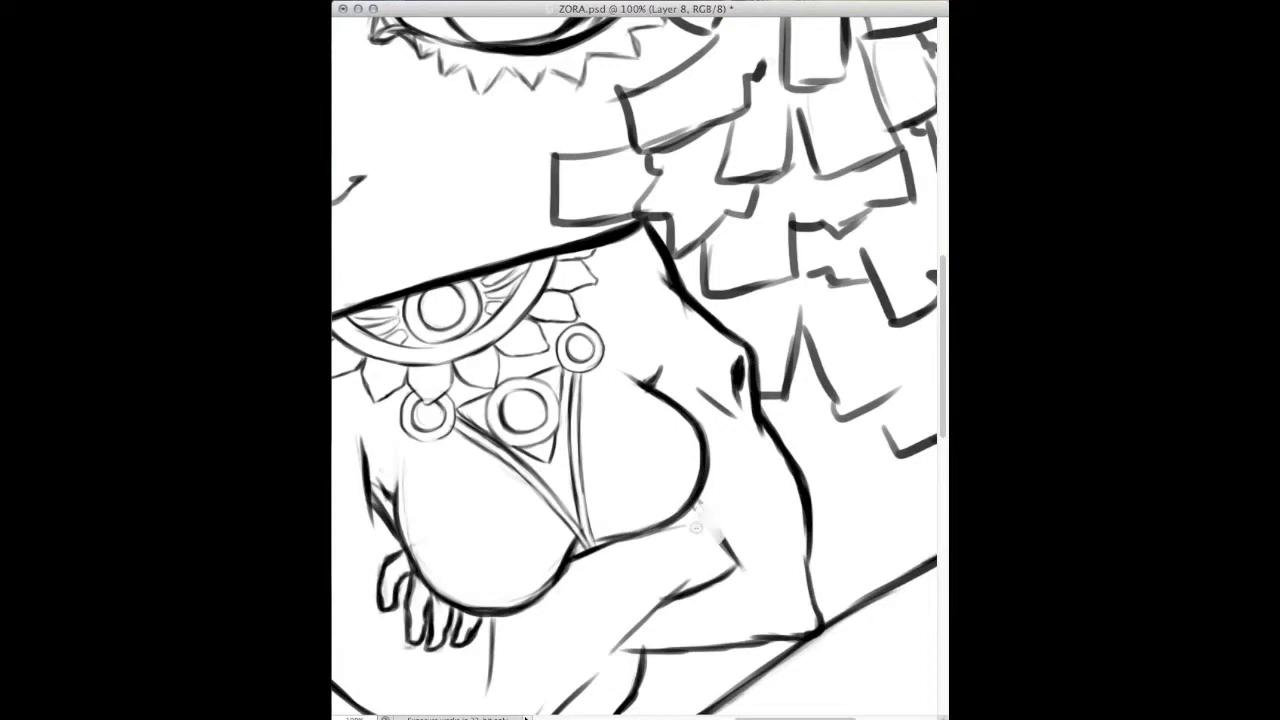
# Thicken the outlines of the main figure's bent arm, left shoulder and left side of the torso.
pyautogui.scroll(-5, 640, 360)
pyautogui.moveTo(784, 392); pyautogui.dragTo(632, 512)
pyautogui.moveTo(598, 552); pyautogui.dragTo(563, 577)
pyautogui.hscroll(-5, 562, 575)
pyautogui.moveTo(566, 350); pyautogui.dragTo(531, 348)
pyautogui.moveTo(442, 204); pyautogui.dragTo(500, 262)
pyautogui.moveTo(472, 66); pyautogui.dragTo(420, 178)
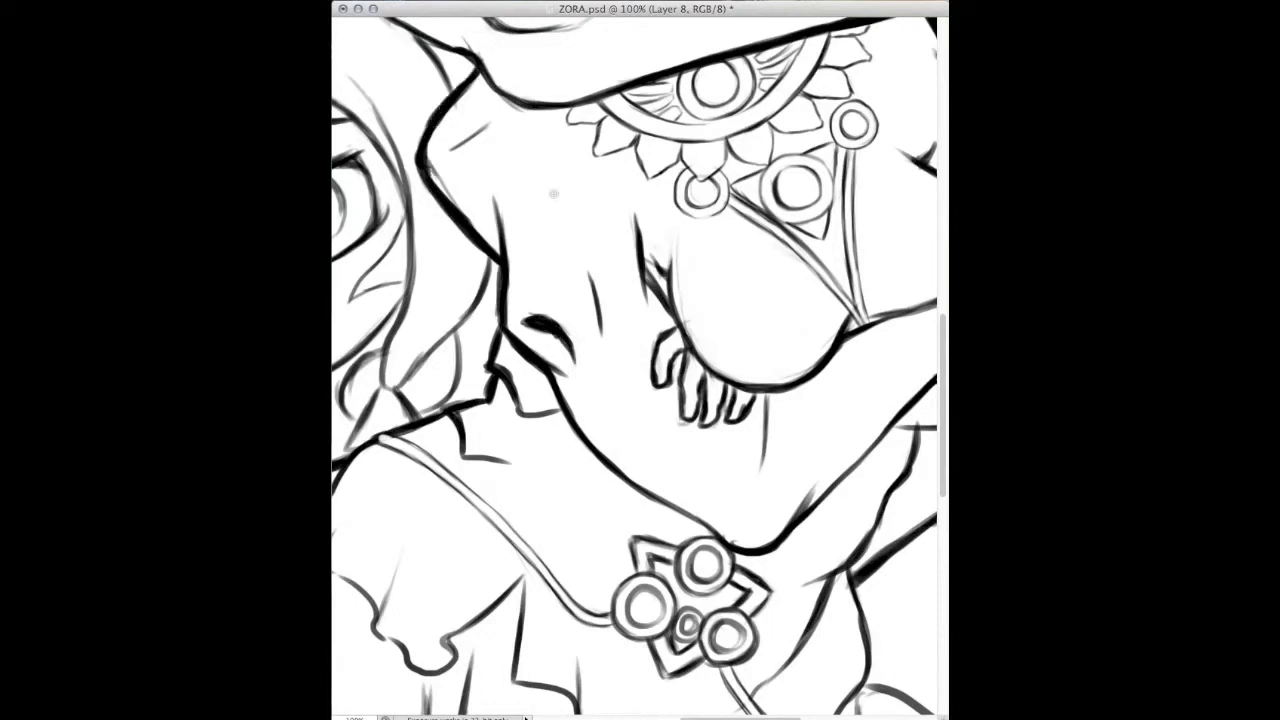
# Thicken the underside of the main figure's right forearm and the hip contour beside the waist brooch.
pyautogui.hscroll(7, 598, 415)
pyautogui.scroll(-5, 598, 415)
pyautogui.moveTo(692, 332); pyautogui.dragTo(622, 390)
pyautogui.moveTo(915, 268); pyautogui.dragTo(716, 305)
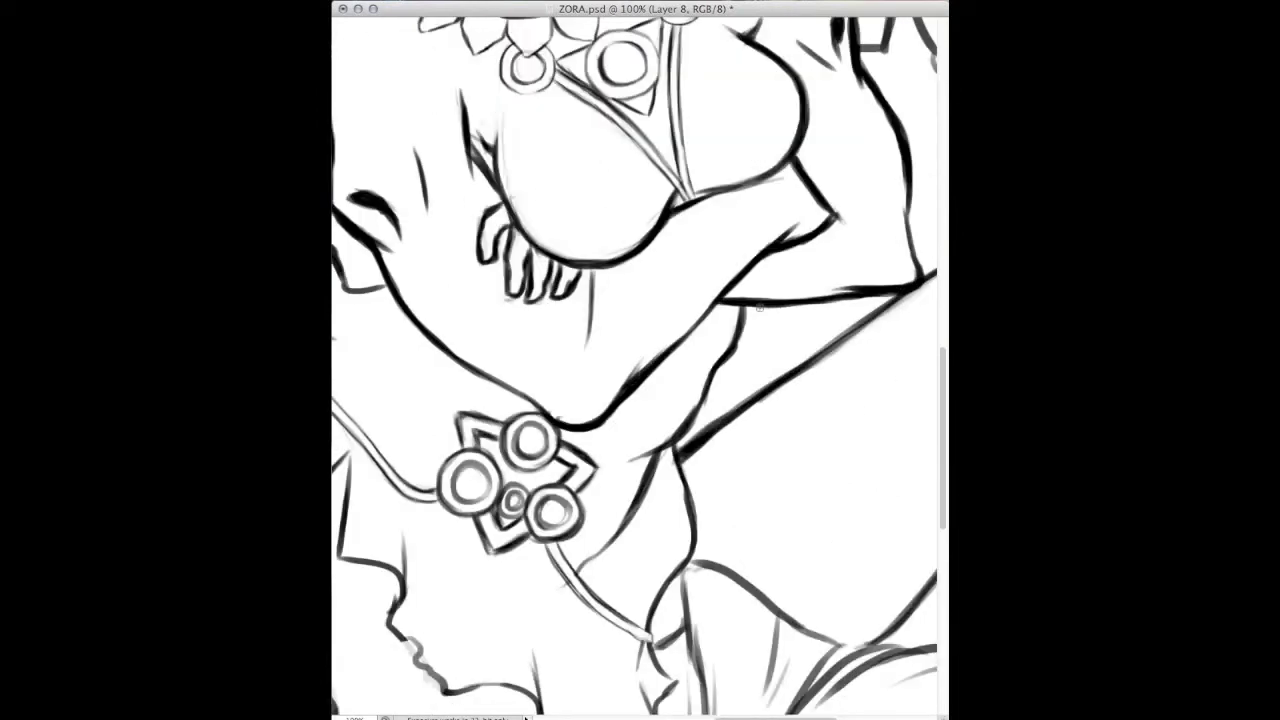
pyautogui.moveTo(672, 448); pyautogui.dragTo(690, 526)
# Thicken the ruffled left end of the cloth below the smaller figure.
pyautogui.hscroll(-8, 605, 280)
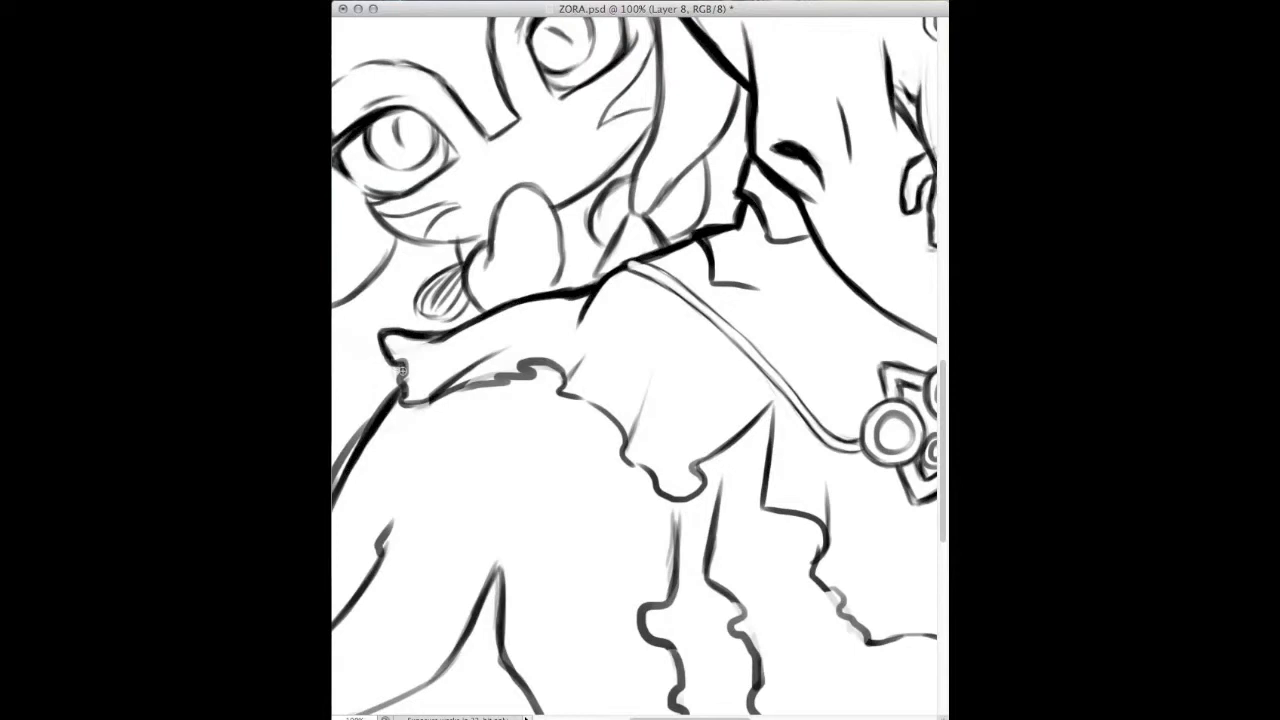
pyautogui.moveTo(399, 370); pyautogui.dragTo(497, 384)
pyautogui.scroll(-10, 640, 360)
pyautogui.hotkey('ctrl', '0')
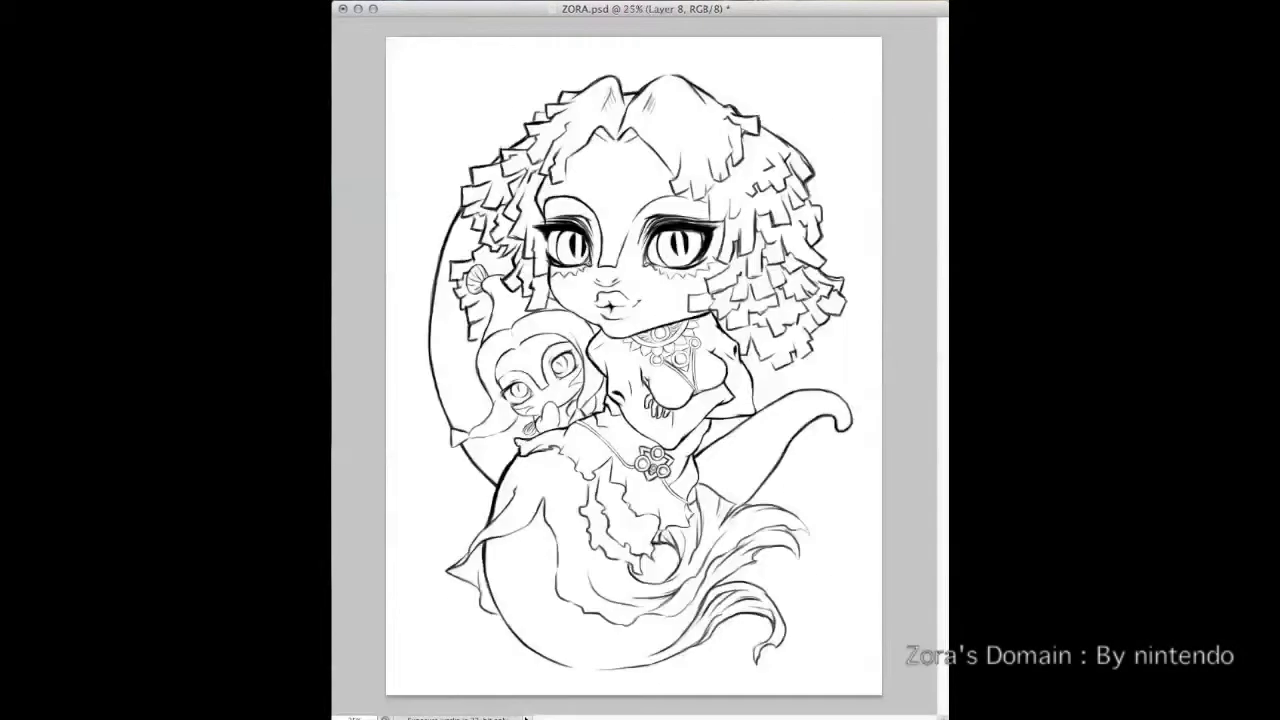
# Thicken the hair outlines around the main figure's parting, forehead and left-hand tufts.
pyautogui.scroll(5, 608, 286)
pyautogui.moveTo(618, 86); pyautogui.dragTo(648, 60)
pyautogui.moveTo(490, 70); pyautogui.dragTo(520, 88)
pyautogui.scroll(10, 640, 360)
pyautogui.moveTo(640, 200)
pyautogui.mouseDown()
pyautogui.moveTo(740, 250)
pyautogui.moveTo(870, 190)
pyautogui.mouseUp()
pyautogui.hscroll(5, 640, 360)
pyautogui.moveTo(618, 236); pyautogui.dragTo(728, 250)
pyautogui.moveTo(588, 128); pyautogui.dragTo(468, 186)
pyautogui.moveTo(427, 79); pyautogui.dragTo(470, 185)
# Thicken the outlines of the hair locks hanging beside the main figure's eyes and face.
pyautogui.moveTo(760, 90); pyautogui.dragTo(720, 215)
pyautogui.moveTo(735, 160); pyautogui.dragTo(742, 390)
pyautogui.moveTo(742, 400)
pyautogui.mouseDown()
pyautogui.moveTo(838, 295)
pyautogui.moveTo(840, 405)
pyautogui.mouseUp()
pyautogui.hscroll(5, 640, 360)
pyautogui.moveTo(545, 325); pyautogui.dragTo(638, 250)
pyautogui.moveTo(495, 488)
pyautogui.mouseDown()
pyautogui.moveTo(503, 343)
pyautogui.moveTo(458, 655)
pyautogui.mouseUp()
pyautogui.moveTo(635, 470)
pyautogui.mouseDown()
pyautogui.moveTo(612, 630)
pyautogui.moveTo(710, 595)
pyautogui.mouseUp()
pyautogui.scroll(-5, 640, 360)
pyautogui.hotkey('ctrl', '0')
pyautogui.scroll(5, 807, 466)
pyautogui.moveTo(807, 466)
pyautogui.mouseDown()
pyautogui.moveTo(880, 245)
pyautogui.moveTo(790, 515)
pyautogui.mouseUp()
pyautogui.moveTo(575, 285); pyautogui.dragTo(592, 370)
pyautogui.moveTo(410, 262); pyautogui.dragTo(366, 330)
pyautogui.hotkey('ctrl', '0')
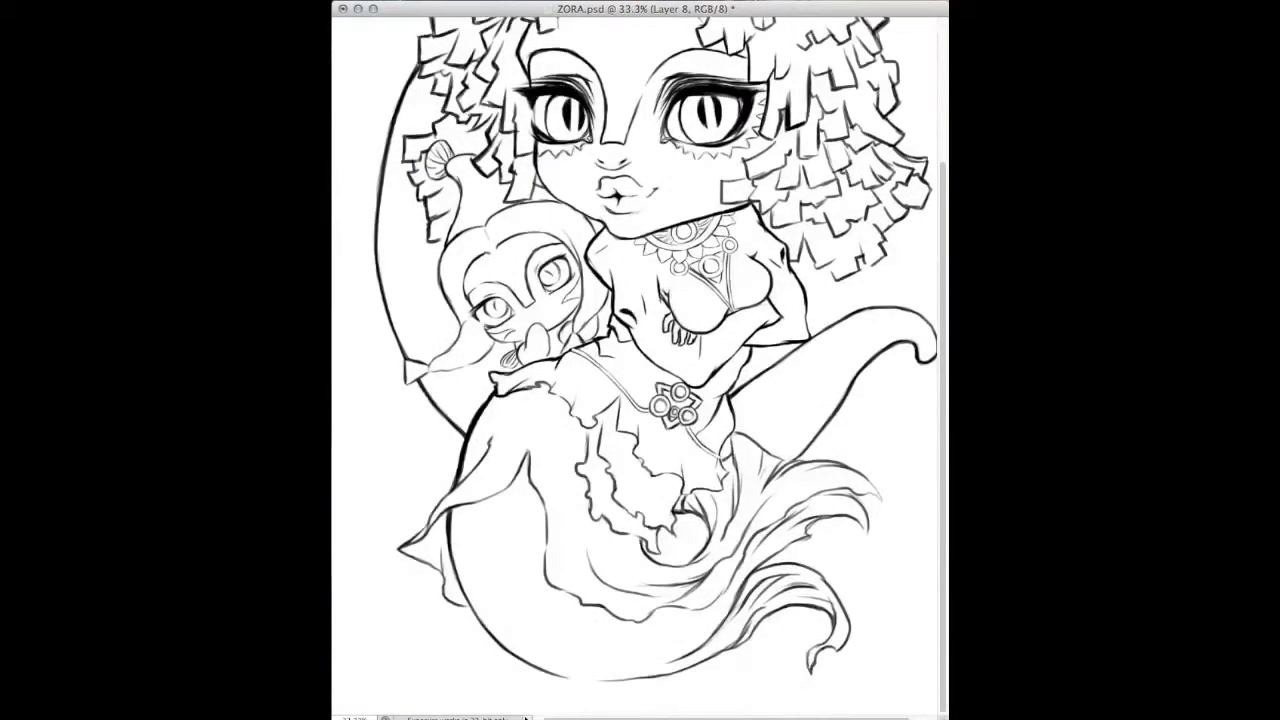
# Thicken the necklace's curved collar band and the ring around its central gem.
pyautogui.scroll(5, 657, 400)
pyautogui.moveTo(445, 288)
pyautogui.mouseDown()
pyautogui.moveTo(900, 160)
pyautogui.moveTo(660, 372)
pyautogui.mouseUp()
pyautogui.moveTo(600, 240); pyautogui.dragTo(650, 325)
pyautogui.moveTo(755, 205); pyautogui.dragTo(735, 300)
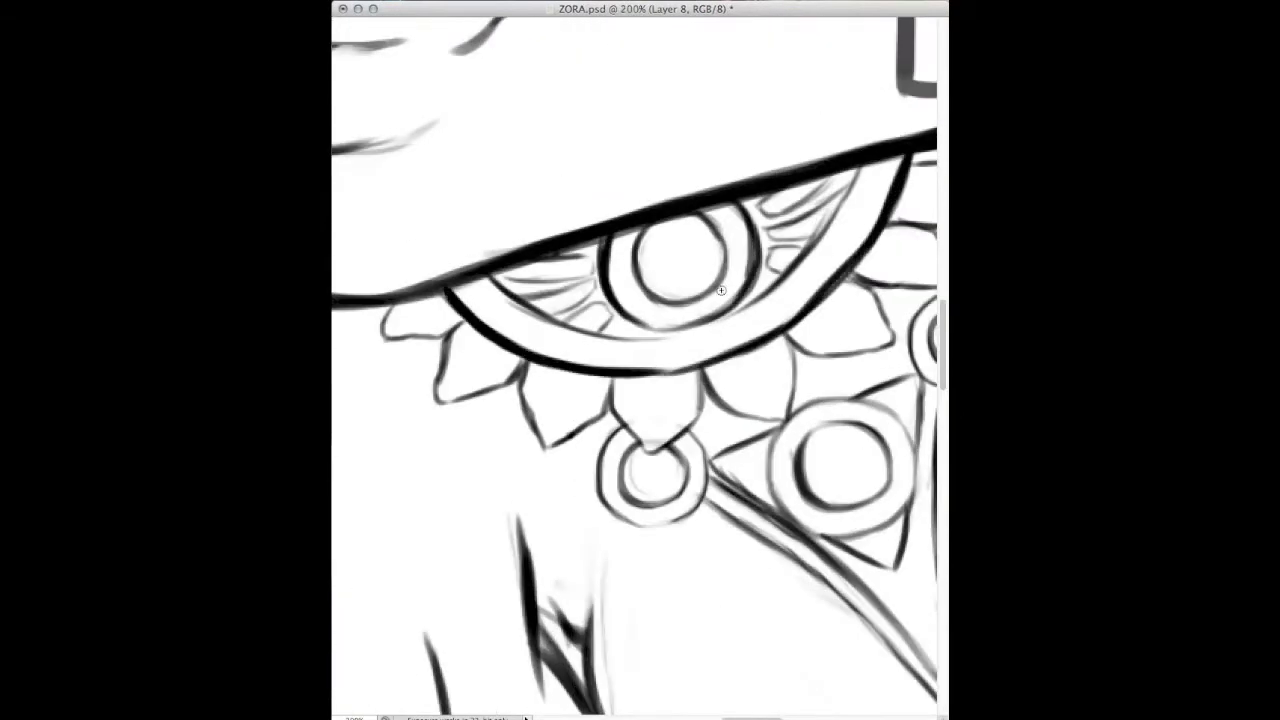
pyautogui.moveTo(760, 235); pyautogui.dragTo(715, 315)
# Thicken the two small pendant rings and the triangular points around the round gem below the necklace.
pyautogui.moveTo(760, 300); pyautogui.dragTo(560, 108)
pyautogui.moveTo(715, 192); pyautogui.dragTo(800, 175)
pyautogui.moveTo(795, 185)
pyautogui.mouseDown()
pyautogui.moveTo(783, 111)
pyautogui.moveTo(795, 160)
pyautogui.mouseUp()
pyautogui.moveTo(425, 228)
pyautogui.mouseDown()
pyautogui.moveTo(400, 310)
pyautogui.moveTo(505, 275)
pyautogui.mouseUp()
pyautogui.moveTo(400, 265); pyautogui.dragTo(422, 228)
pyautogui.moveTo(515, 292); pyautogui.dragTo(585, 245)
pyautogui.moveTo(660, 195)
pyautogui.mouseDown()
pyautogui.moveTo(719, 180)
pyautogui.moveTo(700, 365)
pyautogui.mouseUp()
pyautogui.moveTo(515, 270); pyautogui.dragTo(620, 345)
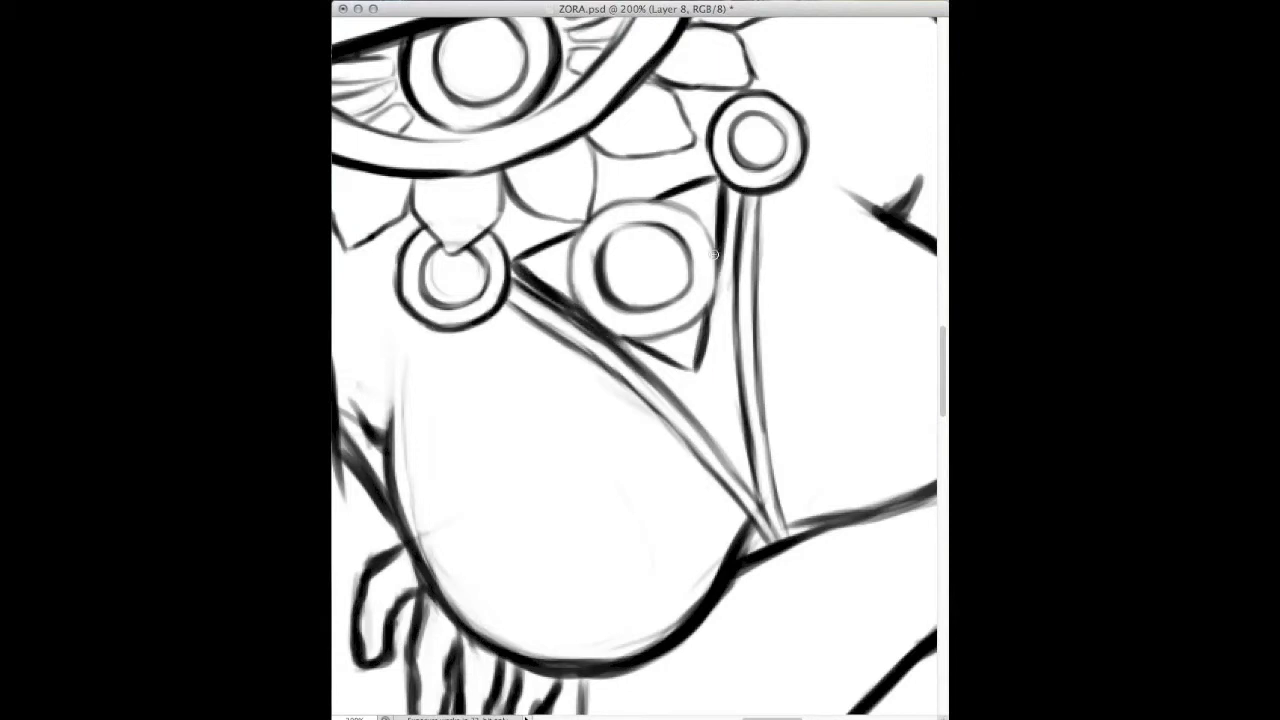
pyautogui.moveTo(725, 185); pyautogui.dragTo(712, 290)
# Thicken the main figure's body contours around the arm, waist and hip above the tail.
pyautogui.hotkey('ctrl', '0')
pyautogui.hotkey('ctrl', '1')
pyautogui.moveTo(764, 232); pyautogui.dragTo(734, 356)
pyautogui.moveTo(664, 328)
pyautogui.mouseDown()
pyautogui.moveTo(756, 394)
pyautogui.moveTo(704, 436)
pyautogui.mouseUp()
pyautogui.moveTo(626, 422); pyautogui.dragTo(736, 556)
pyautogui.moveTo(600, 200); pyautogui.dragTo(640, 560)
pyautogui.scroll(-5, 640, 360)
# Thicken the outline of the curled tail end beneath the ragged skirt and the curves hugging it.
pyautogui.moveTo(730, 348)
pyautogui.mouseDown()
pyautogui.moveTo(690, 478)
pyautogui.moveTo(618, 458)
pyautogui.mouseUp()
pyautogui.moveTo(672, 448); pyautogui.dragTo(612, 526)
pyautogui.moveTo(640, 474); pyautogui.dragTo(606, 526)
pyautogui.hscroll(3, 640, 360)
pyautogui.hscroll(3, 640, 360)
pyautogui.moveTo(556, 354)
pyautogui.mouseDown()
pyautogui.moveTo(614, 410)
pyautogui.moveTo(572, 562)
pyautogui.mouseUp()
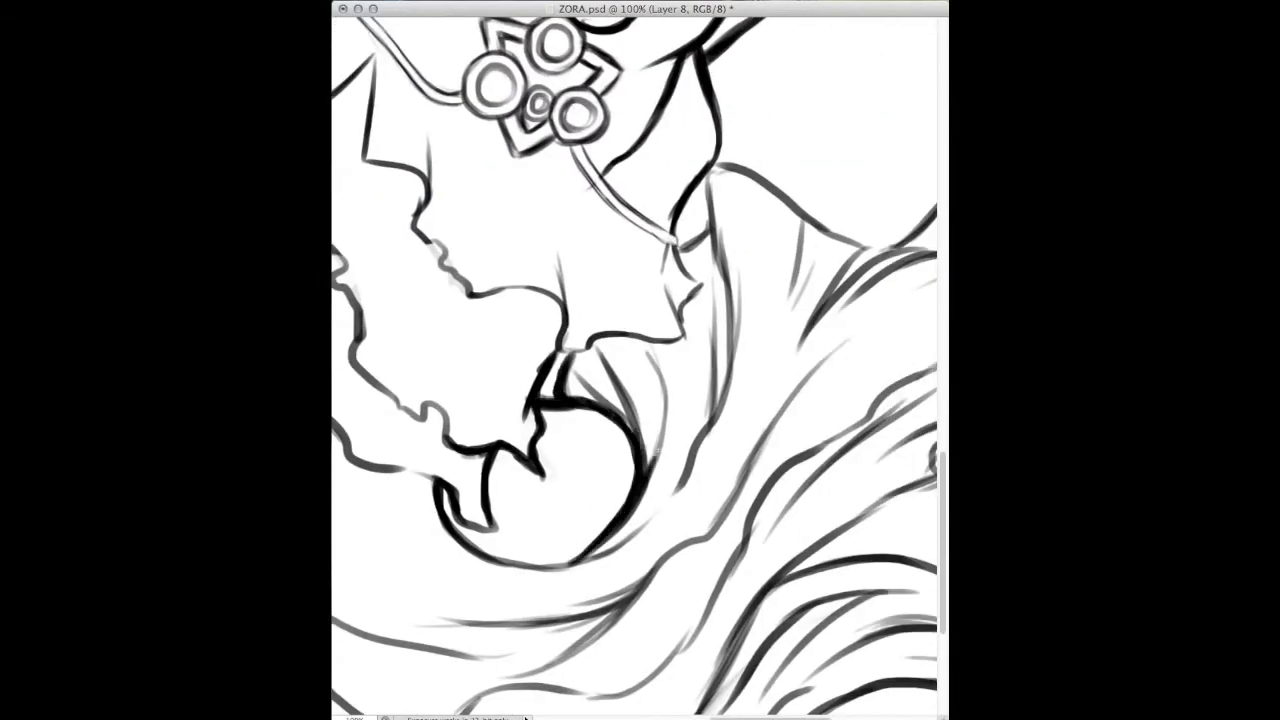
pyautogui.moveTo(612, 368); pyautogui.dragTo(655, 470)
pyautogui.moveTo(455, 530); pyautogui.dragTo(605, 548)
# Thicken the fold lines where the hip meets the upper part of the flowing tail fin.
pyautogui.moveTo(708, 182); pyautogui.dragTo(688, 280)
pyautogui.moveTo(730, 234); pyautogui.dragTo(712, 354)
pyautogui.moveTo(870, 248); pyautogui.dragTo(818, 320)
pyautogui.scroll(-5, 640, 360)
pyautogui.moveTo(756, 234); pyautogui.dragTo(630, 270)
pyautogui.moveTo(786, 220); pyautogui.dragTo(626, 246)
pyautogui.moveTo(694, 220); pyautogui.dragTo(592, 250)
pyautogui.moveTo(664, 186); pyautogui.dragTo(624, 230)
# Thicken the long flowing strands that sweep from the tail's base into the upper fin.
pyautogui.scroll(3, 640, 360)
pyautogui.moveTo(870, 166); pyautogui.dragTo(736, 234)
pyautogui.moveTo(778, 184); pyautogui.dragTo(556, 410)
pyautogui.moveTo(670, 266); pyautogui.dragTo(522, 456)
pyautogui.moveTo(586, 346); pyautogui.dragTo(472, 526)
pyautogui.moveTo(722, 308); pyautogui.dragTo(610, 336)
# Thicken the inner folds of the tail fin next to the curled tail end.
pyautogui.scroll(5, 640, 360)
pyautogui.moveTo(698, 150)
pyautogui.mouseDown()
pyautogui.moveTo(748, 400)
pyautogui.moveTo(752, 536)
pyautogui.mouseUp()
pyautogui.moveTo(688, 212); pyautogui.dragTo(618, 318)
pyautogui.moveTo(664, 262); pyautogui.dragTo(500, 362)
pyautogui.scroll(-5, 640, 360)
pyautogui.moveTo(714, 370); pyautogui.dragTo(794, 398)
pyautogui.moveTo(706, 333)
pyautogui.mouseDown()
pyautogui.moveTo(568, 216)
pyautogui.moveTo(666, 132)
pyautogui.mouseUp()
# Thicken the tail's lower contour and the bottom edge leading into the lower fin.
pyautogui.scroll(-5, 640, 300)
pyautogui.moveTo(556, 346); pyautogui.dragTo(478, 480)
pyautogui.hscroll(3, 817, 200)
pyautogui.moveTo(612, 606)
pyautogui.mouseDown()
pyautogui.moveTo(852, 597)
pyautogui.moveTo(722, 612)
pyautogui.mouseUp()
pyautogui.hscroll(3, 640, 360)
pyautogui.moveTo(748, 540); pyautogui.dragTo(575, 598)
# Thicken the curling tips and inner strands at the right end of the tail fins.
pyautogui.hscroll(3, 640, 360)
pyautogui.moveTo(862, 400)
pyautogui.mouseDown()
pyautogui.moveTo(806, 569)
pyautogui.moveTo(815, 595)
pyautogui.mouseUp()
pyautogui.moveTo(918, 410); pyautogui.dragTo(892, 515)
pyautogui.moveTo(930, 435); pyautogui.dragTo(905, 505)
pyautogui.moveTo(835, 338); pyautogui.dragTo(885, 425)
pyautogui.moveTo(930, 460); pyautogui.dragTo(870, 525)
pyautogui.moveTo(880, 385); pyautogui.dragTo(795, 415)
pyautogui.moveTo(710, 402)
pyautogui.mouseDown()
pyautogui.moveTo(565, 518)
pyautogui.moveTo(626, 448)
pyautogui.moveTo(714, 384)
pyautogui.mouseUp()
pyautogui.moveTo(584, 510); pyautogui.dragTo(498, 548)
# Thicken the wavy cloth edge running beneath the curled tail end and the nearby skirt lines.
pyautogui.hscroll(-3, 636, 330)
pyautogui.moveTo(710, 312); pyautogui.dragTo(640, 408)
pyautogui.moveTo(650, 394); pyautogui.dragTo(556, 426)
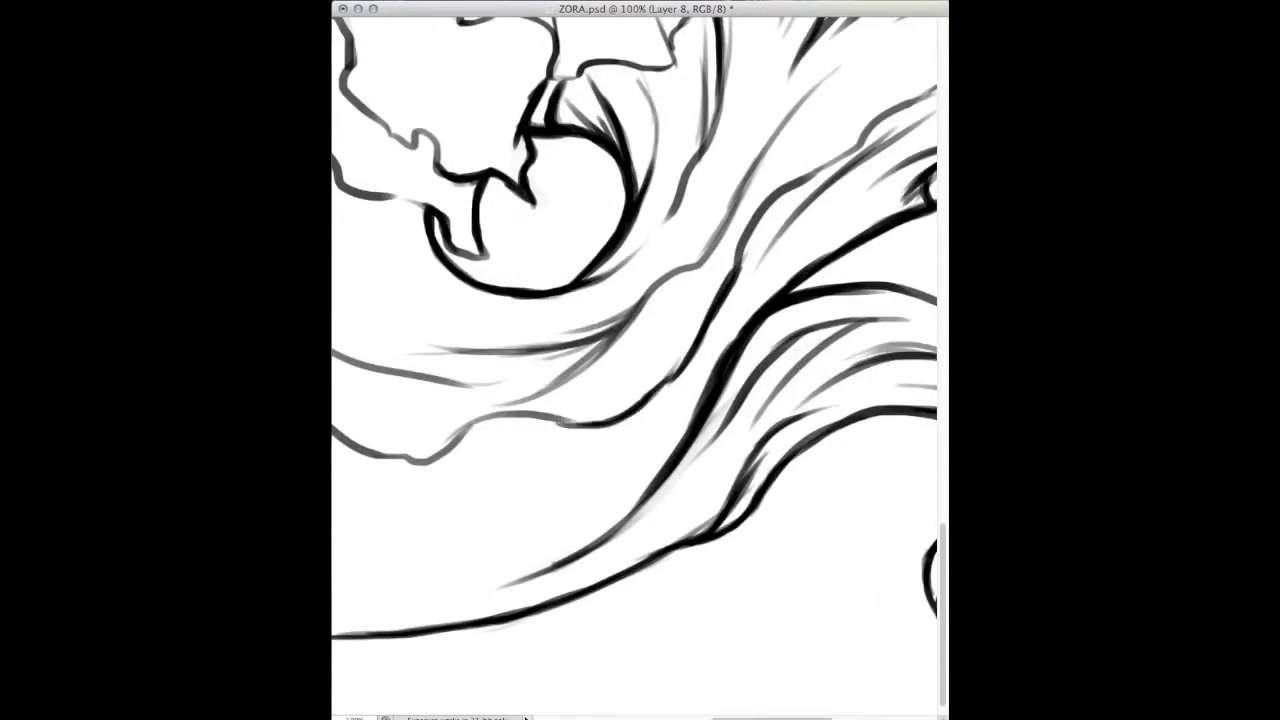
pyautogui.scroll(-3, 640, 360)
pyautogui.moveTo(812, 272); pyautogui.dragTo(906, 305)
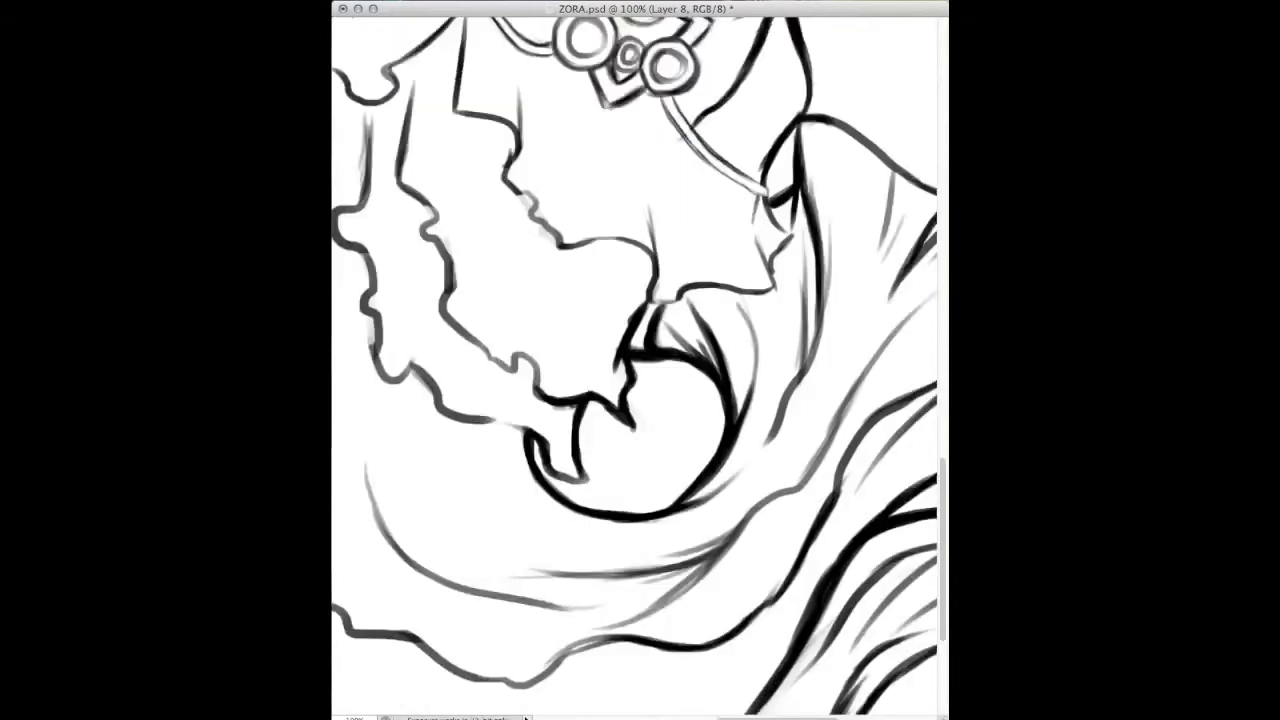
pyautogui.moveTo(710, 436); pyautogui.dragTo(512, 502)
pyautogui.scroll(5, 662, 520)
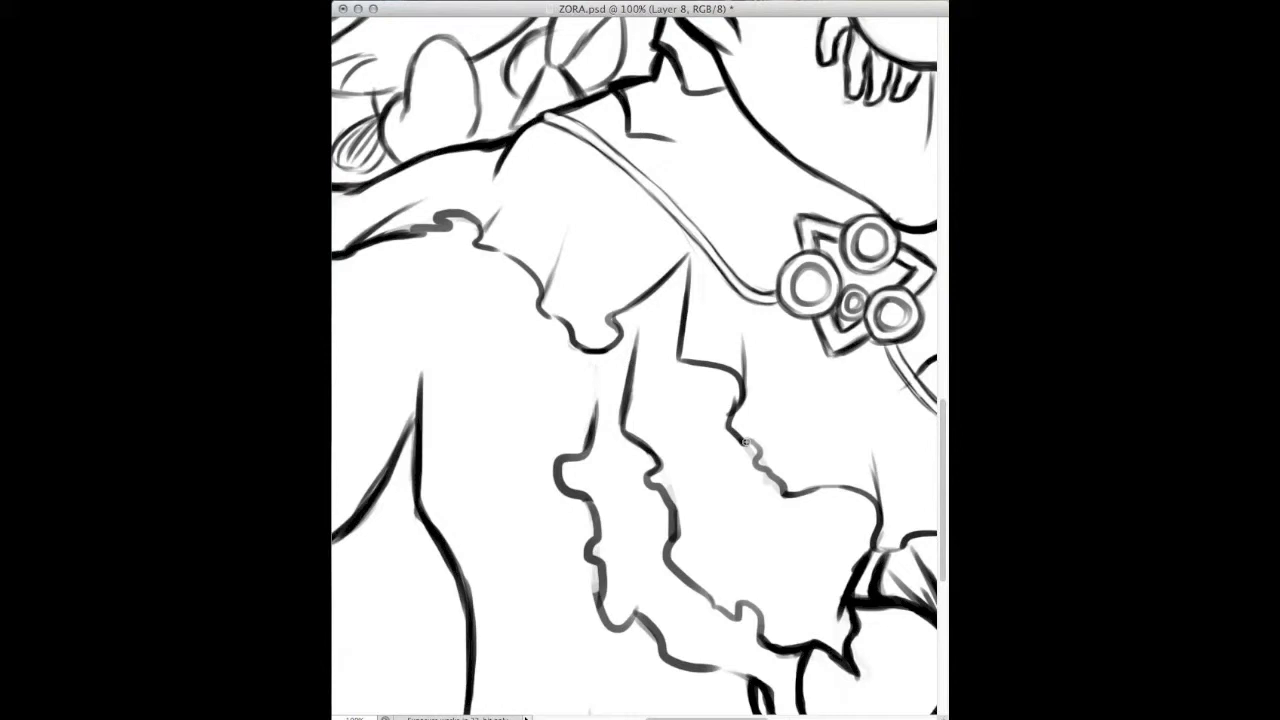
# Thicken the smaller figure's brow curves and upper eyelids on Layer 10 and add small spiky lashes to both eyes.
pyautogui.press('super+minus')
pyautogui.press('super+minus')
pyautogui.press('super+minus')
pyautogui.press('super+minus')
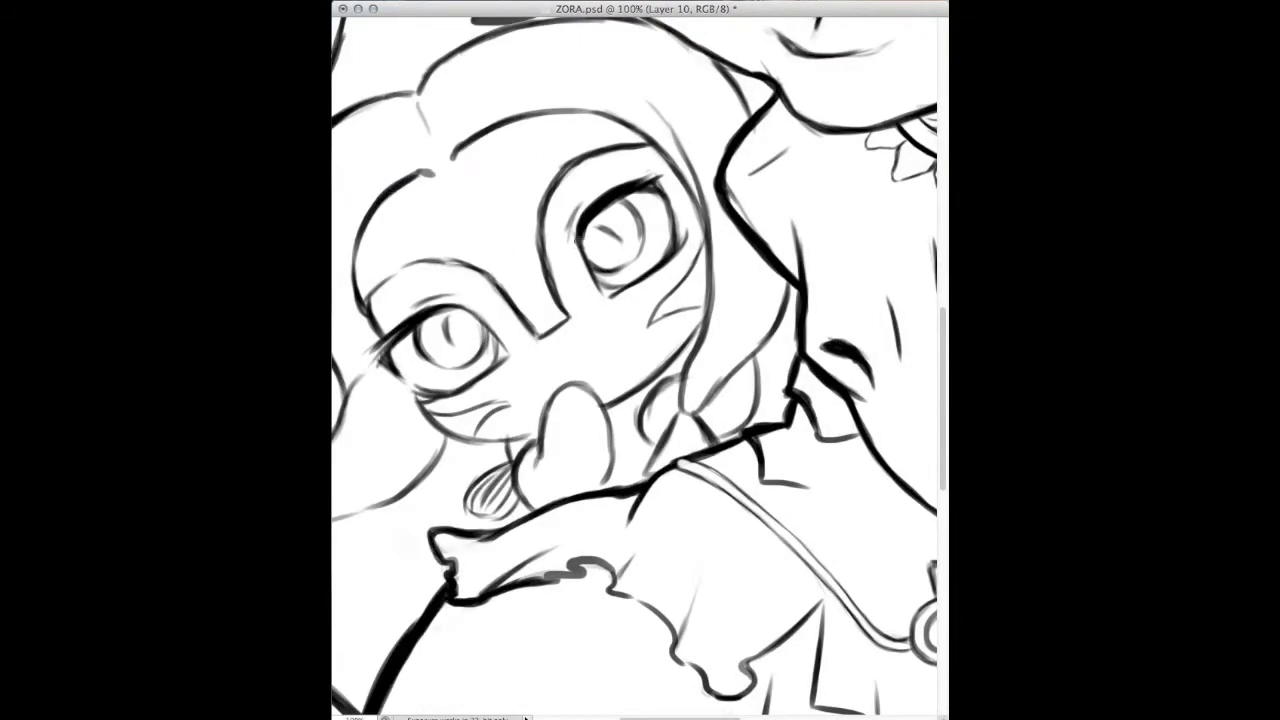
pyautogui.moveTo(660, 142)
pyautogui.mouseDown()
pyautogui.moveTo(602, 150)
pyautogui.moveTo(550, 182)
pyautogui.mouseUp()
pyautogui.moveTo(436, 262); pyautogui.dragTo(366, 302)
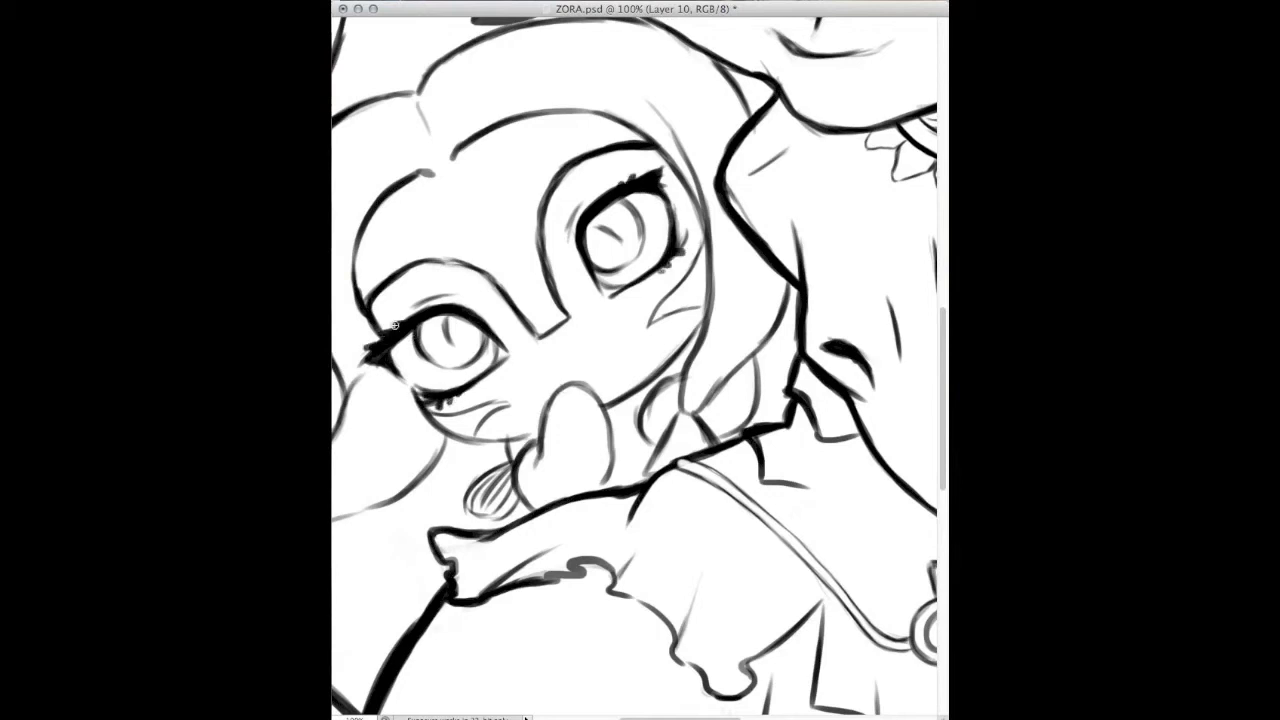
# Thicken the smaller figure's jawline, right head lock and the rounded shapes beside it.
pyautogui.moveTo(700, 318); pyautogui.dragTo(636, 398)
pyautogui.moveTo(544, 426); pyautogui.dragTo(460, 448)
pyautogui.moveTo(420, 400); pyautogui.dragTo(530, 446)
pyautogui.moveTo(686, 370); pyautogui.dragTo(640, 446)
pyautogui.moveTo(760, 352)
pyautogui.mouseDown()
pyautogui.moveTo(727, 437)
pyautogui.moveTo(712, 442)
pyautogui.mouseUp()
pyautogui.moveTo(758, 344); pyautogui.dragTo(682, 414)
pyautogui.moveTo(708, 318); pyautogui.dragTo(688, 162)
pyautogui.moveTo(710, 236); pyautogui.dragTo(690, 190)
# Thicken the smaller figure's long left lock and the left head outline up to the parting.
pyautogui.moveTo(650, 300)
pyautogui.mouseDown()
pyautogui.moveTo(793, 229)
pyautogui.moveTo(900, 155)
pyautogui.mouseUp()
pyautogui.moveTo(676, 322); pyautogui.dragTo(500, 378)
pyautogui.moveTo(592, 356); pyautogui.dragTo(498, 384)
pyautogui.moveTo(606, 366)
pyautogui.mouseDown()
pyautogui.moveTo(521, 344)
pyautogui.moveTo(590, 270)
pyautogui.mouseUp()
pyautogui.moveTo(560, 140); pyautogui.dragTo(584, 360)
pyautogui.moveTo(550, 300); pyautogui.dragTo(618, 470)
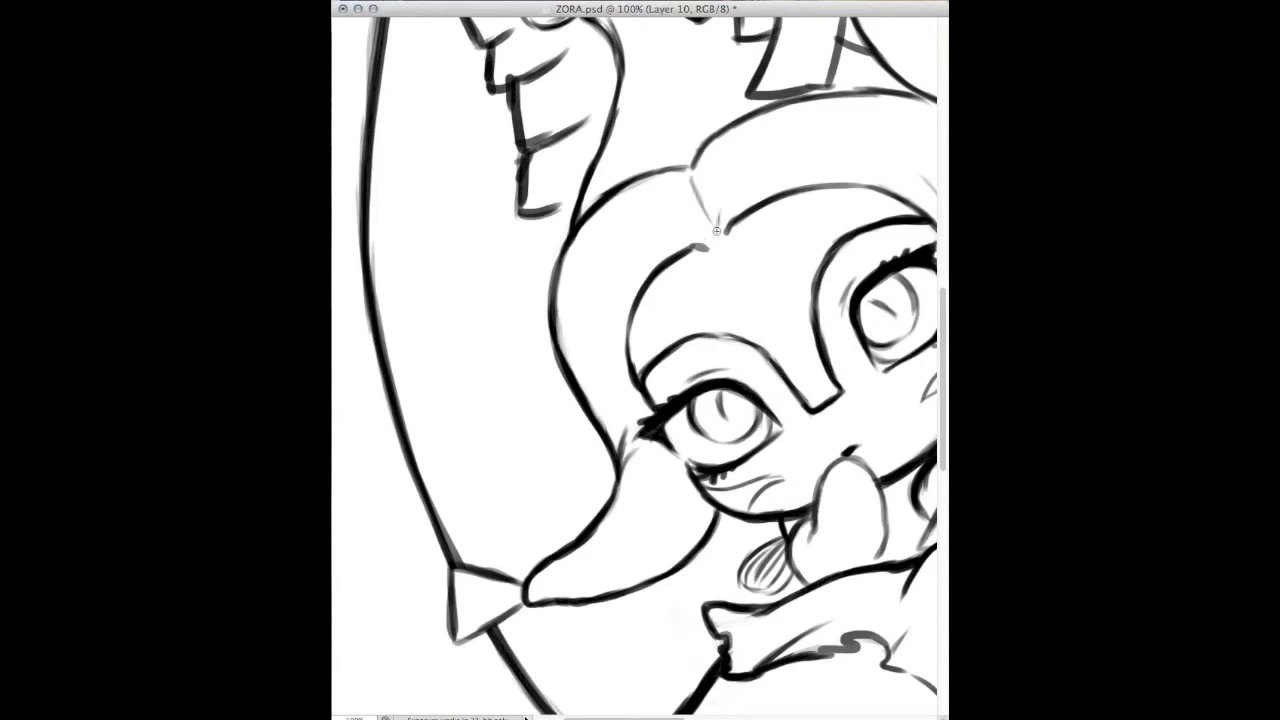
# Thicken the curved line rising from the smaller figure's head on Layer 10, and extend the lower edge of the adjacent lowest hair block on Layer 8.
pyautogui.moveTo(649, 173); pyautogui.dragTo(624, 368)
pyautogui.moveTo(588, 330); pyautogui.dragTo(596, 270)
pyautogui.hotkey('alt', '[')
pyautogui.hotkey('alt', '[')
pyautogui.moveTo(495, 412); pyautogui.dragTo(550, 400)
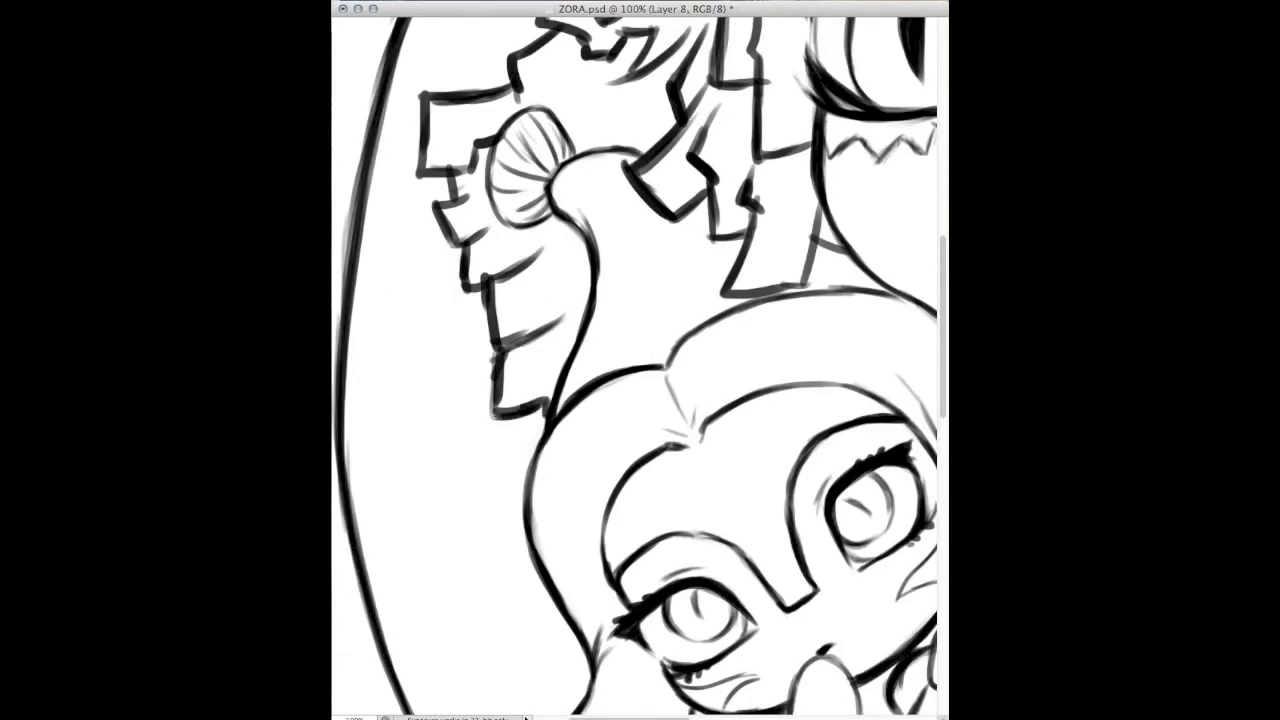
# Show the whole drawing at 25% and make Layer 9 the active layer.
pyautogui.press('super+minus')
pyautogui.press('super+minus')
pyautogui.press('super+minus')
pyautogui.press('super+minus')
pyautogui.hotkey('alt', ']')
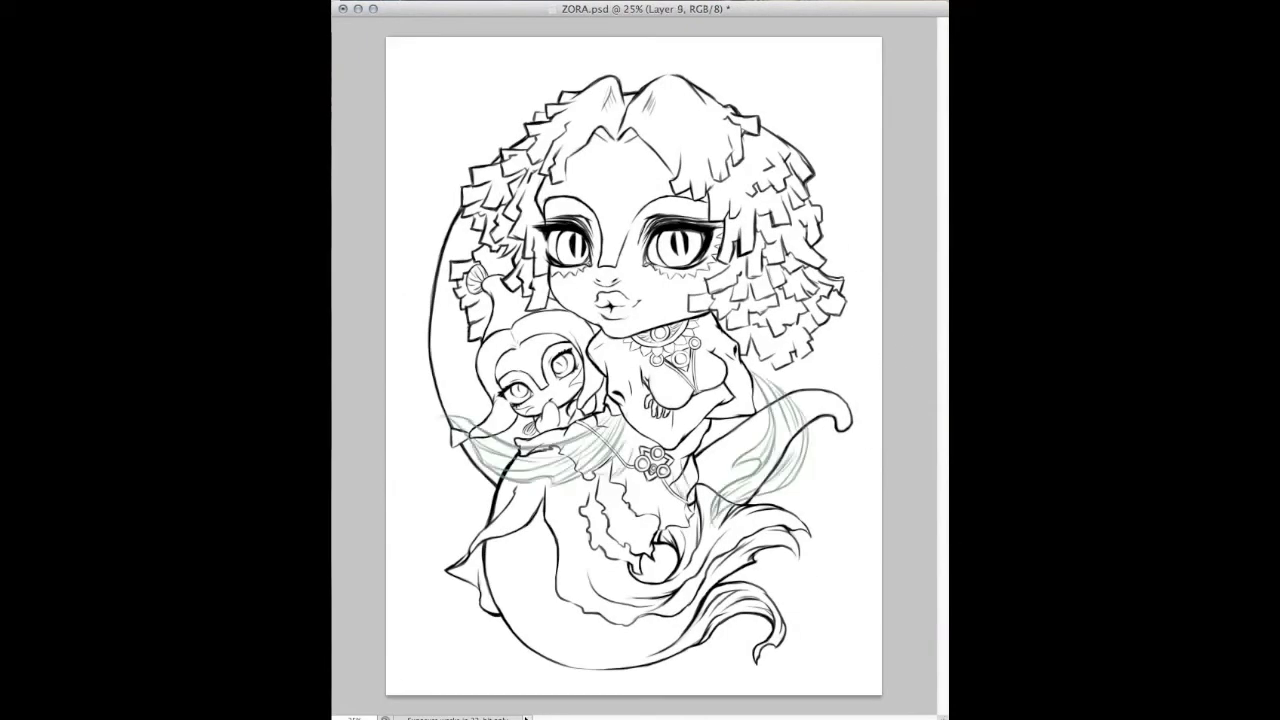